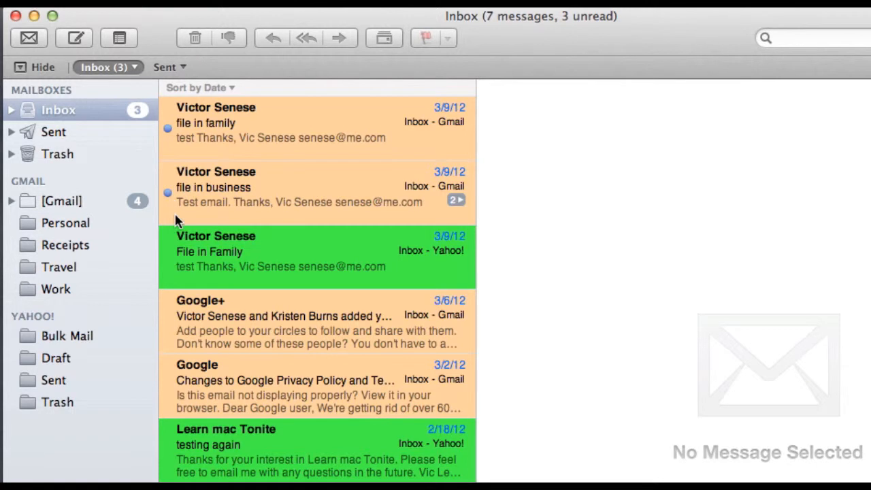
Read the "file in business" conversation and both family-filing messages in the Inbox.
click(215, 194)
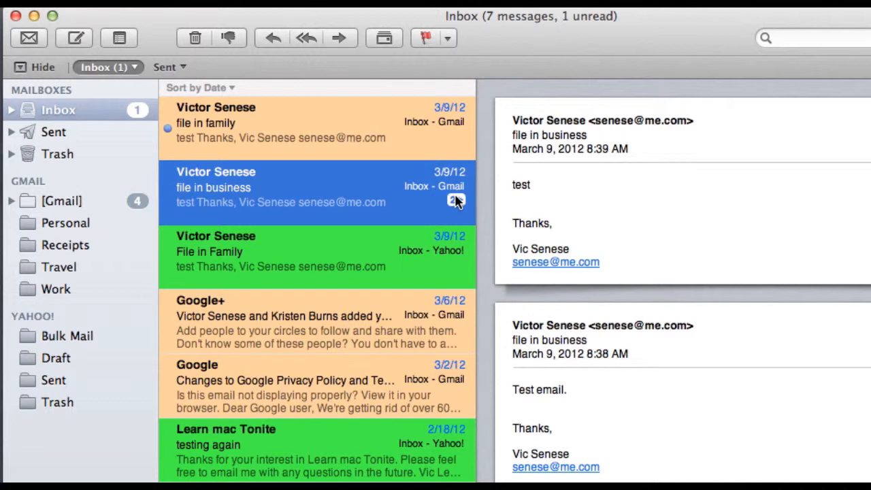
click(379, 128)
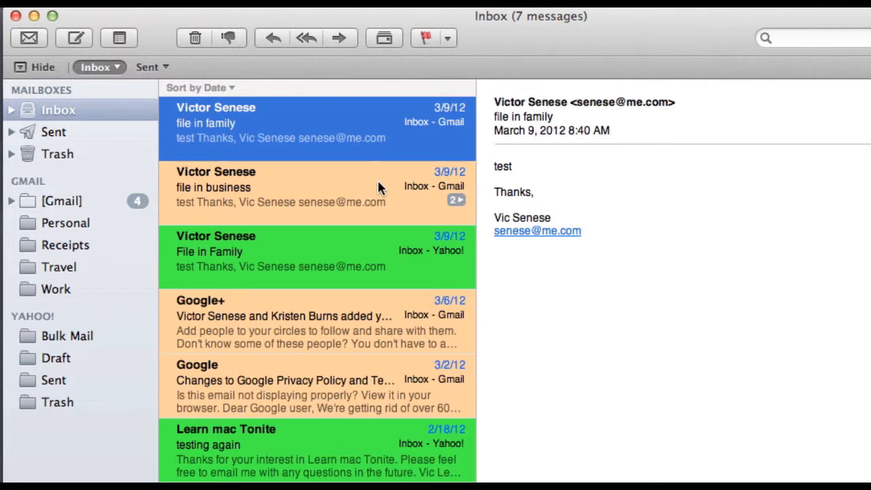
click(328, 238)
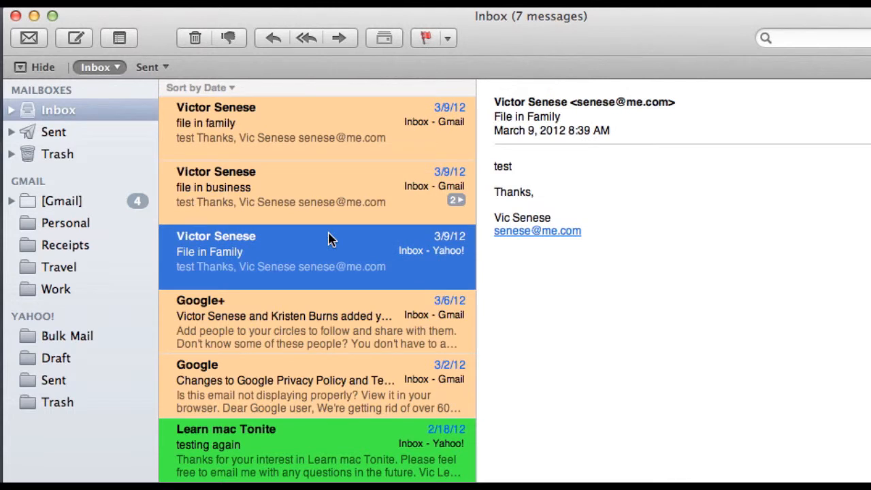
click(294, 122)
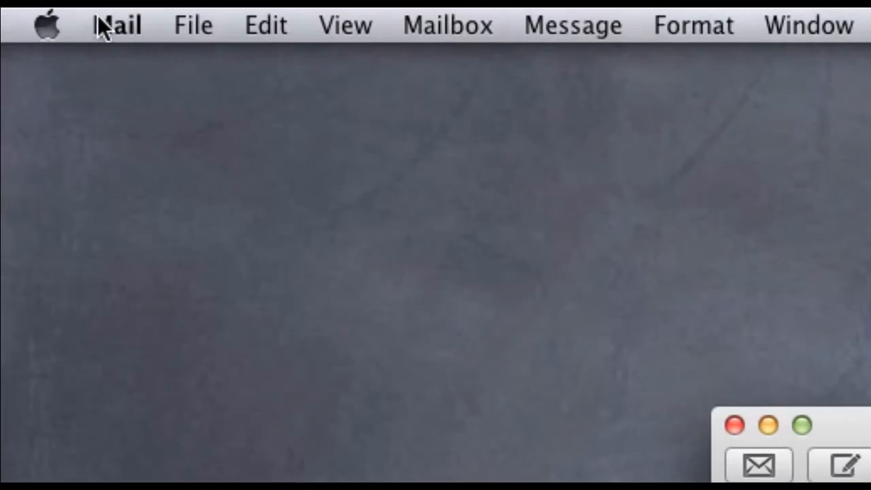
Open Mail's General preferences and keep the check for new messages at every 5 minutes.
click(103, 22)
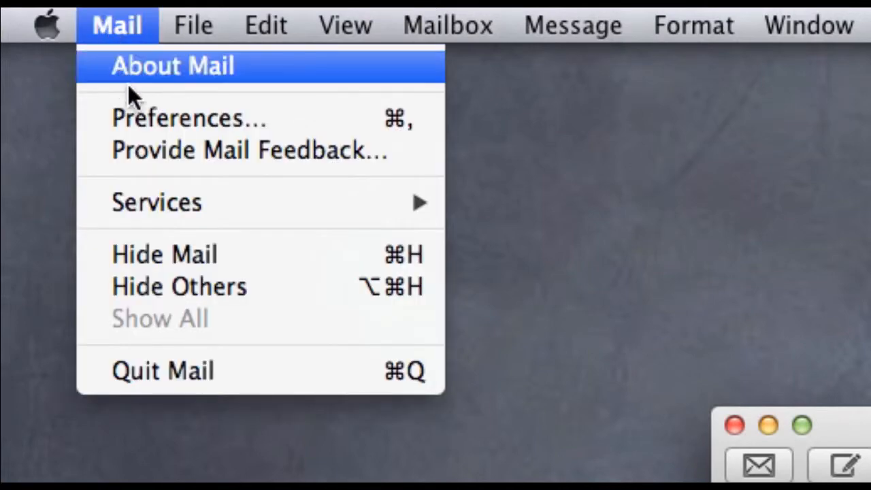
click(149, 117)
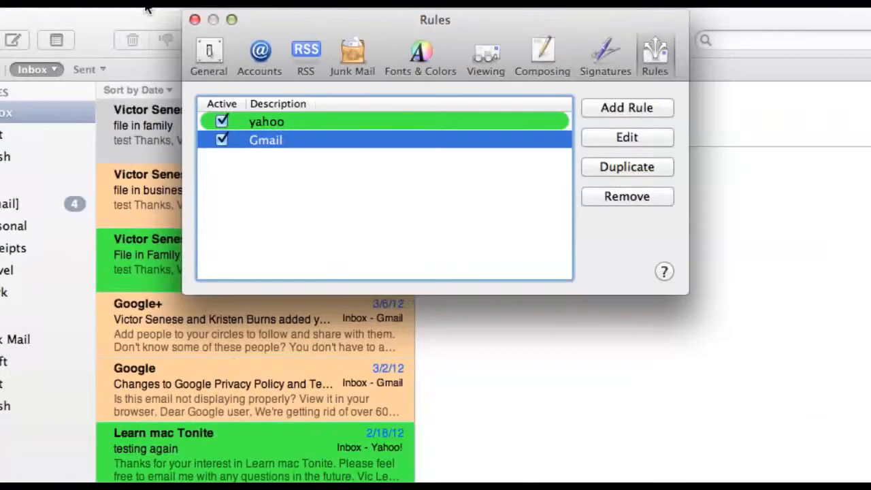
click(205, 51)
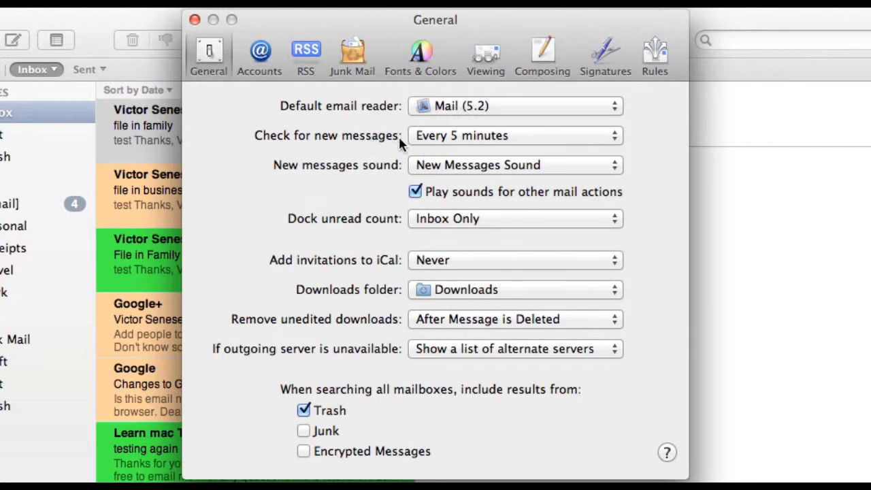
click(462, 137)
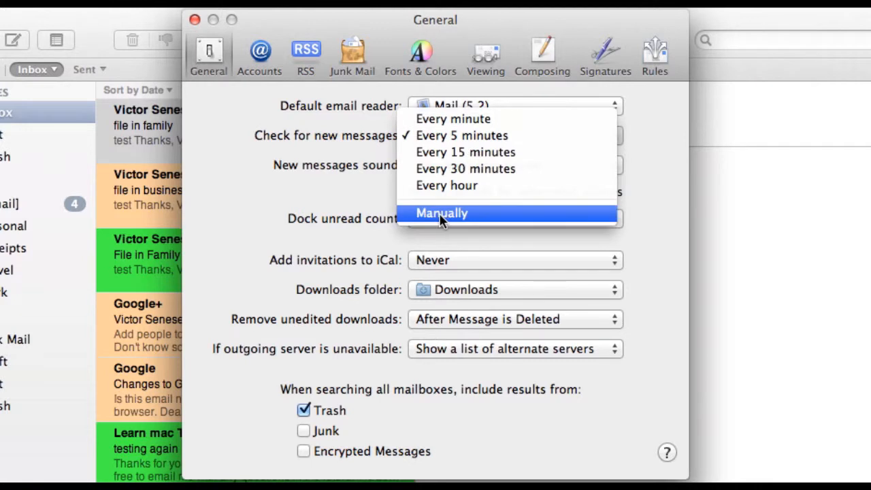
click(464, 136)
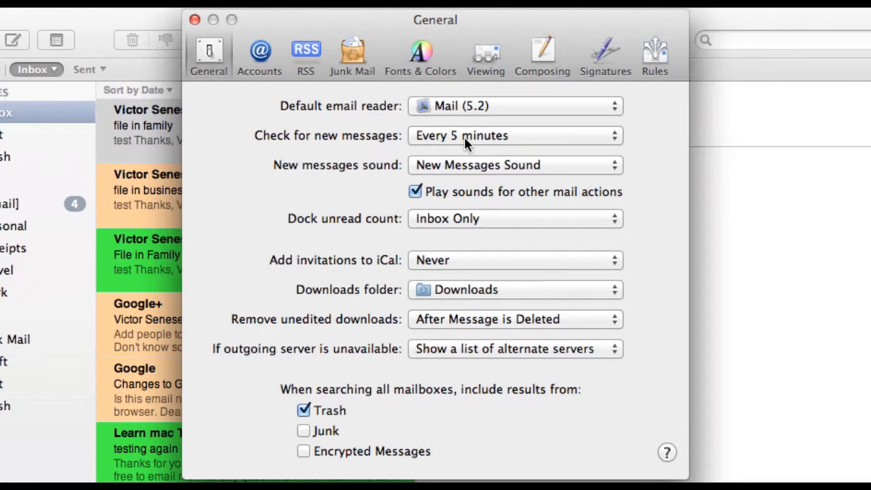
Look through the new-message sound choices, keeping New Messages Sound, and examine the Dock unread count options.
click(487, 164)
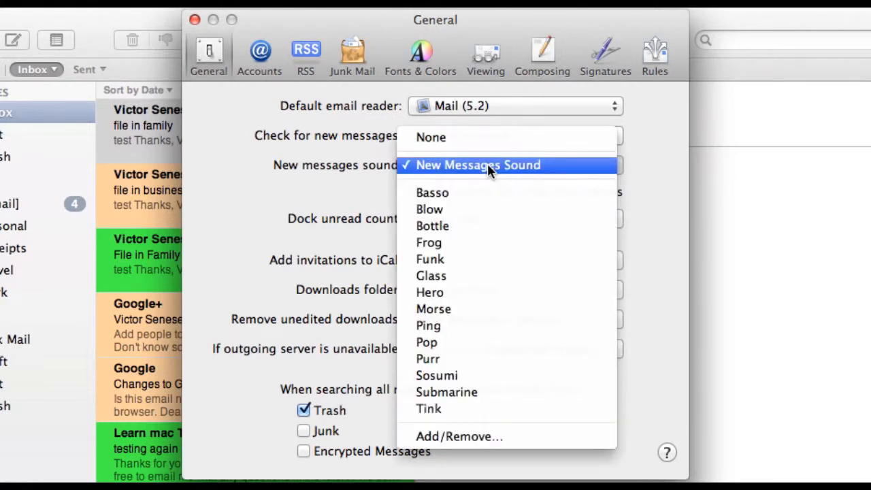
click(446, 194)
drag(496, 164, 496, 139)
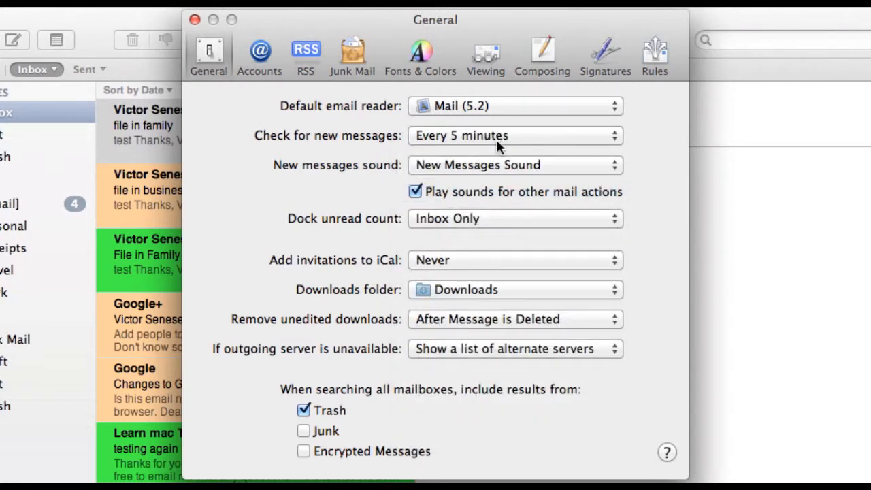
click(497, 188)
click(459, 165)
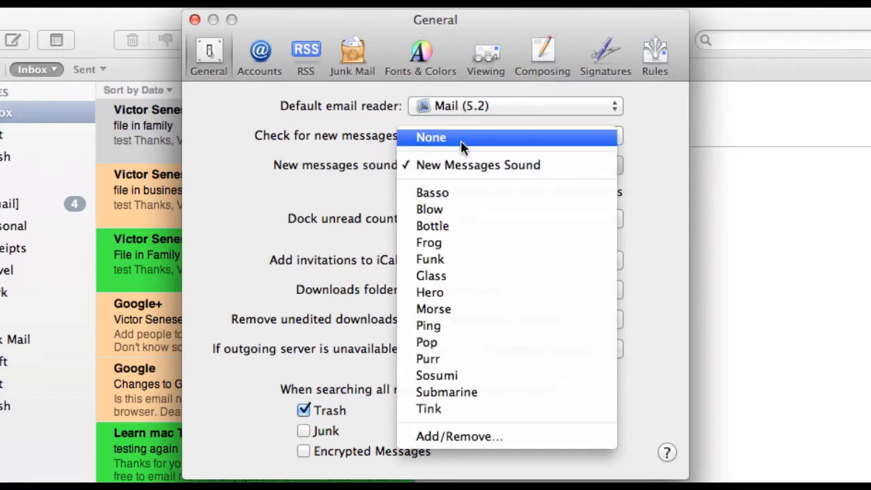
click(462, 165)
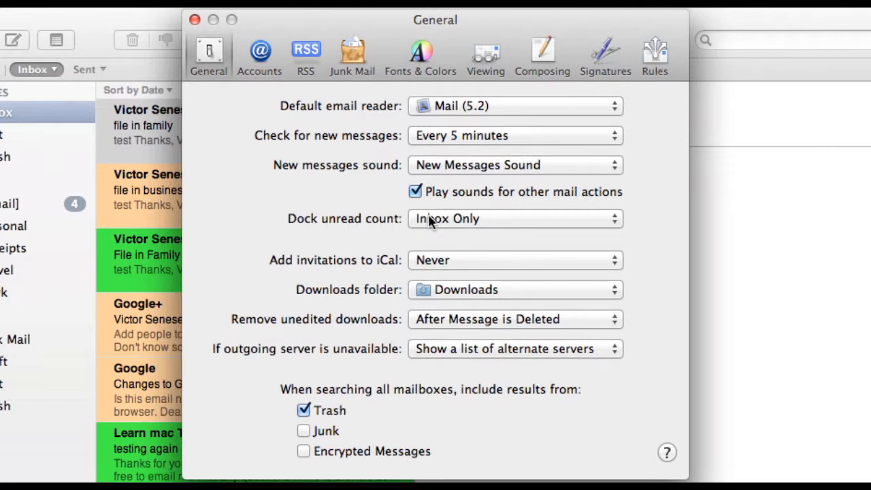
click(501, 219)
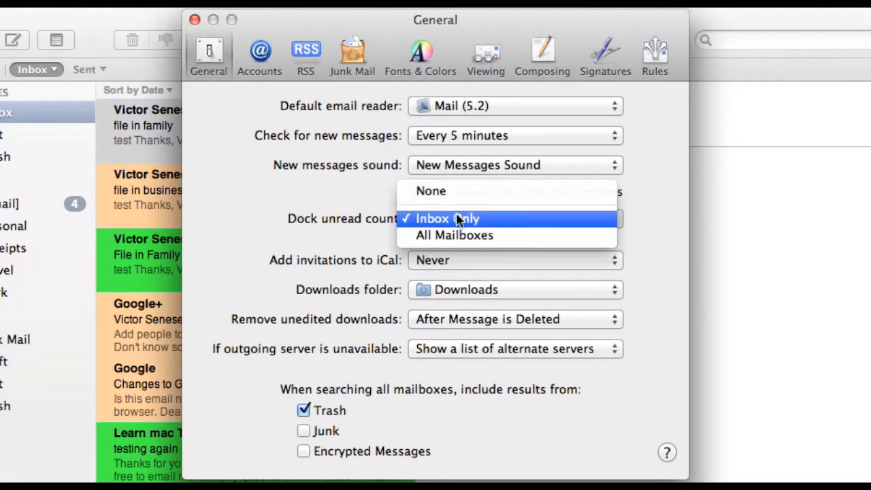
click(365, 192)
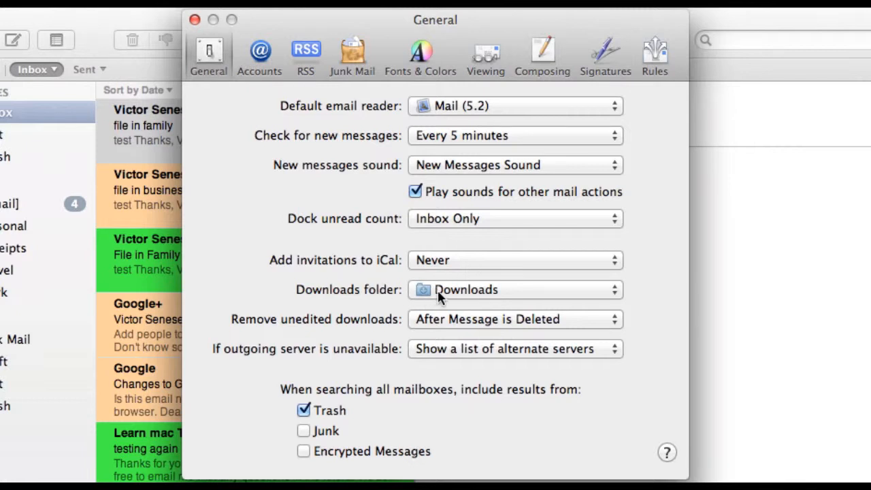
Set the downloads folder to Desktop and keep showing a list of alternate servers when the outgoing server is unavailable.
click(515, 296)
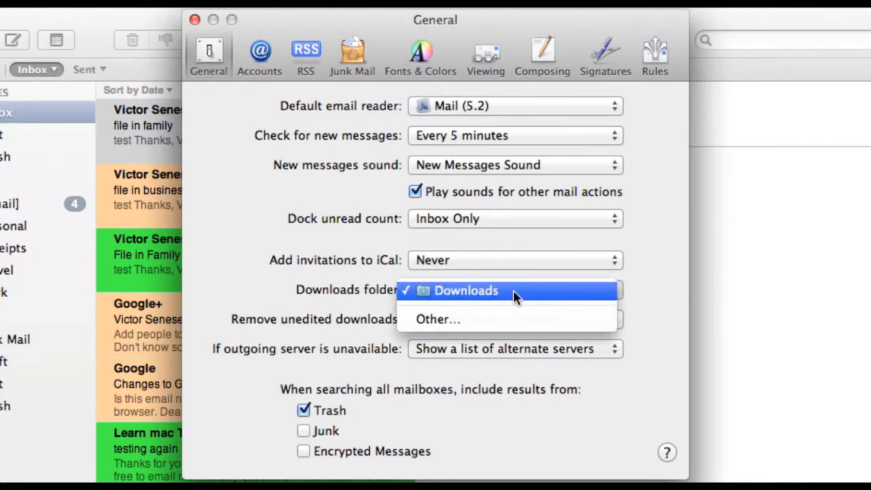
click(427, 323)
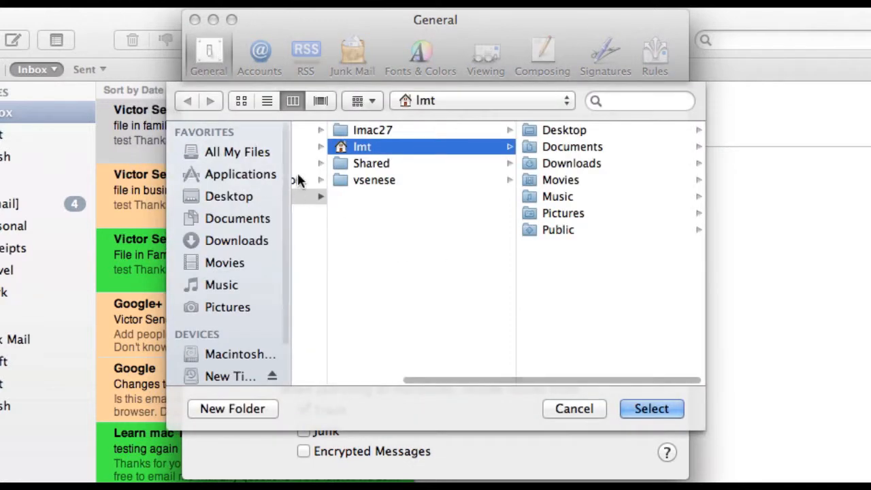
click(238, 196)
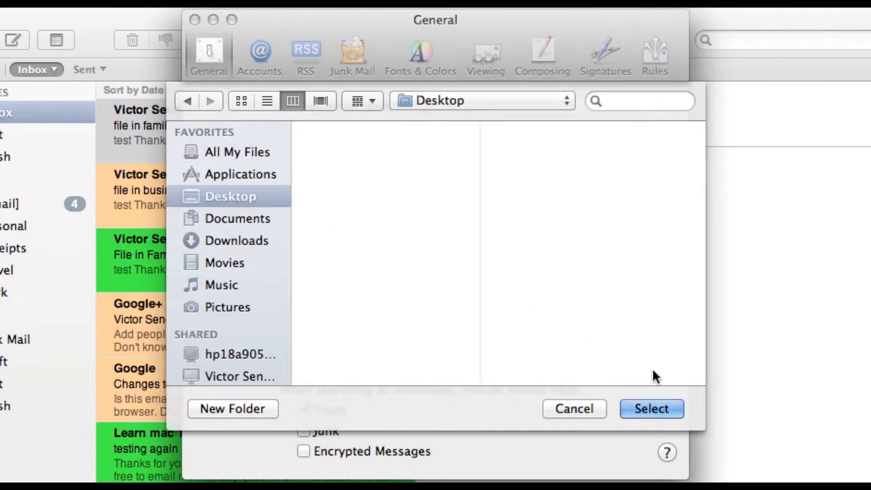
click(652, 408)
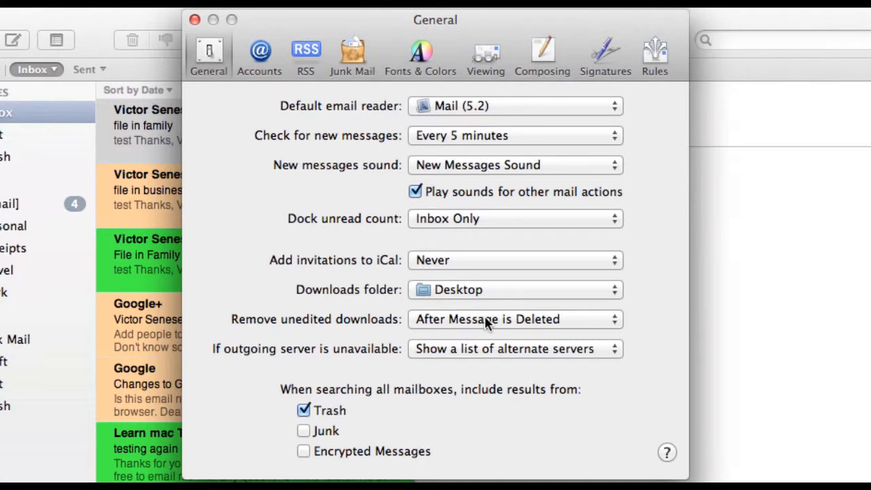
click(465, 358)
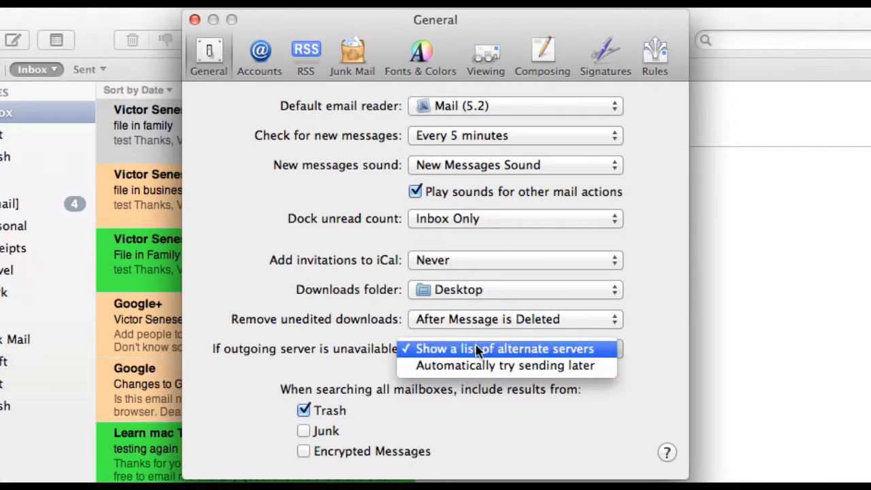
click(478, 349)
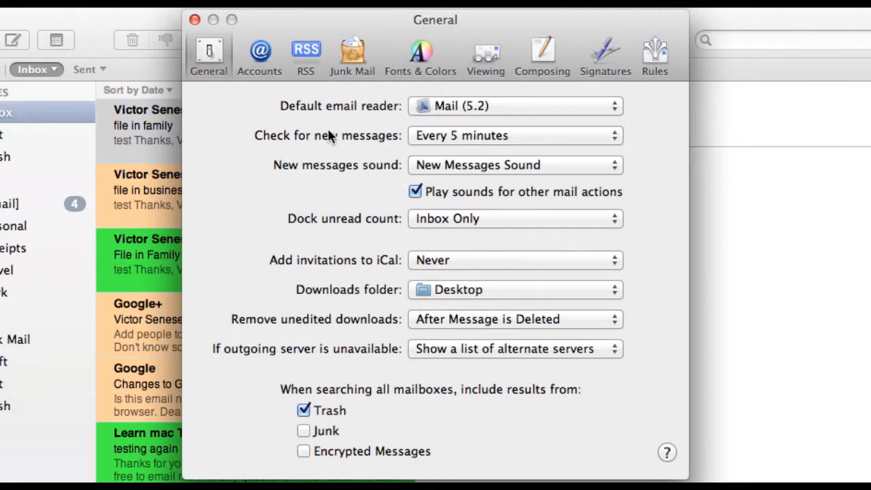
Review the Accounts, RSS and Junk Mail preferences.
click(264, 53)
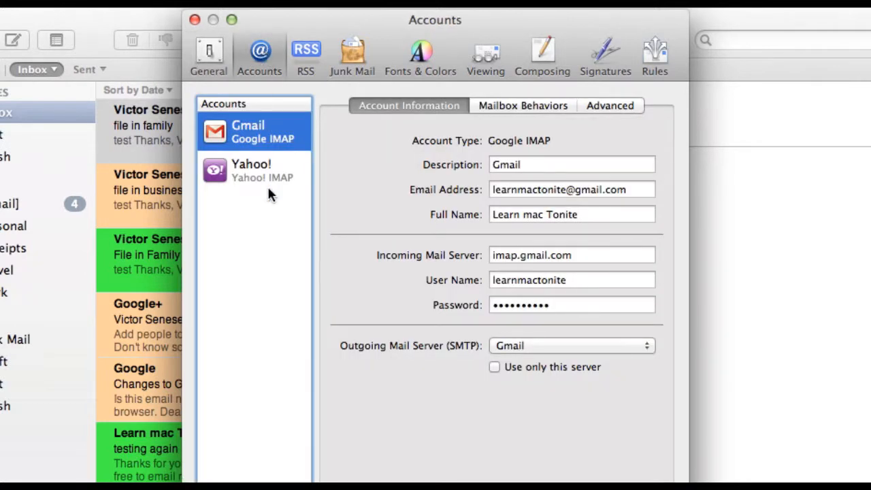
click(304, 52)
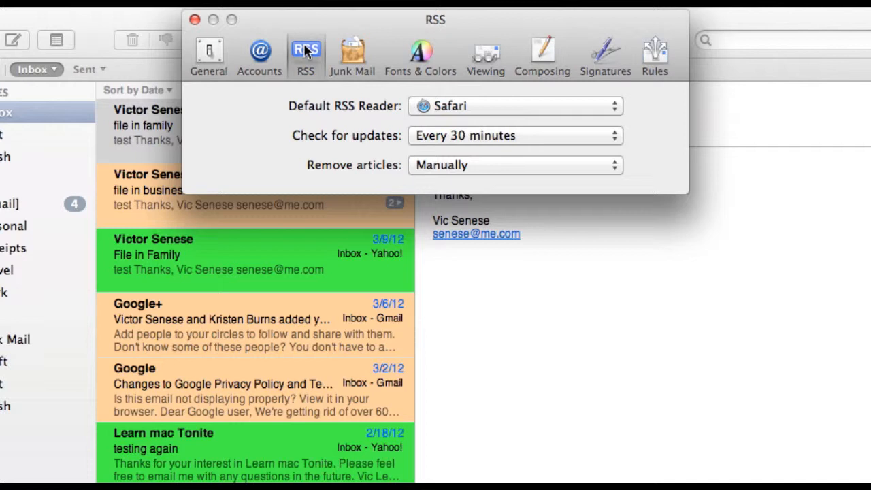
click(353, 54)
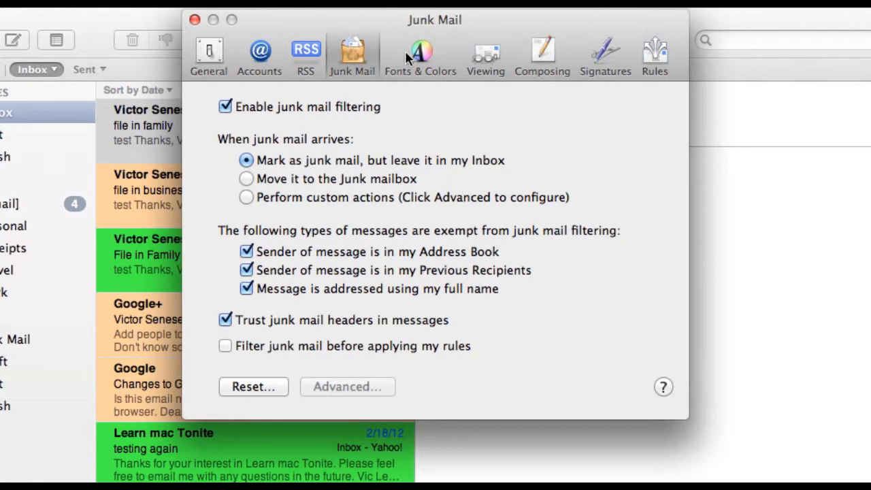
In the Fonts & Colors preferences, color level-one quoted text purple and set the message list and message fonts to size 14.
click(421, 58)
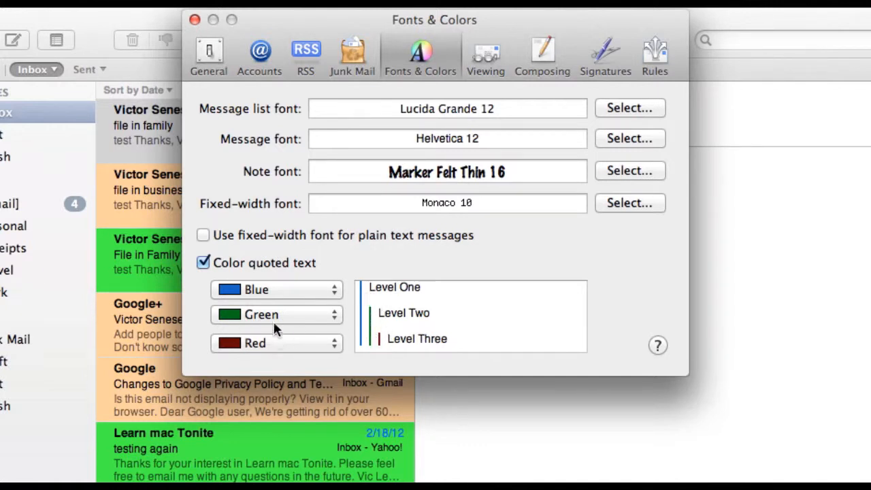
click(271, 289)
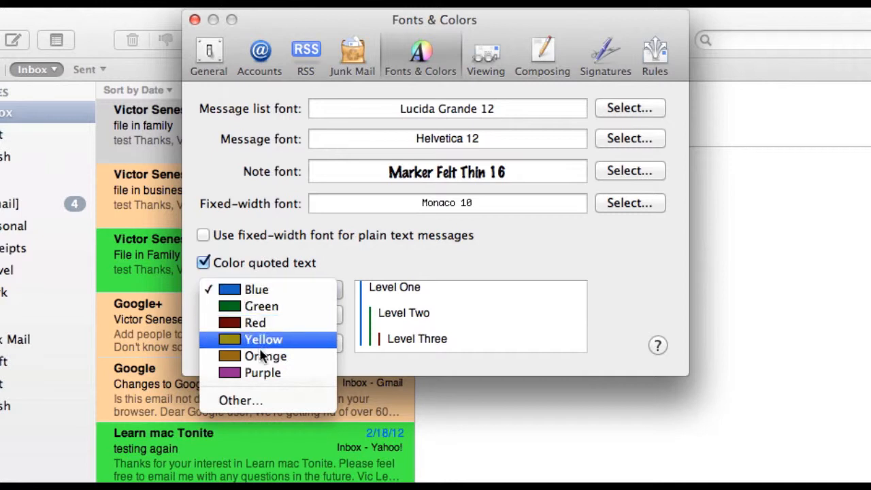
click(272, 373)
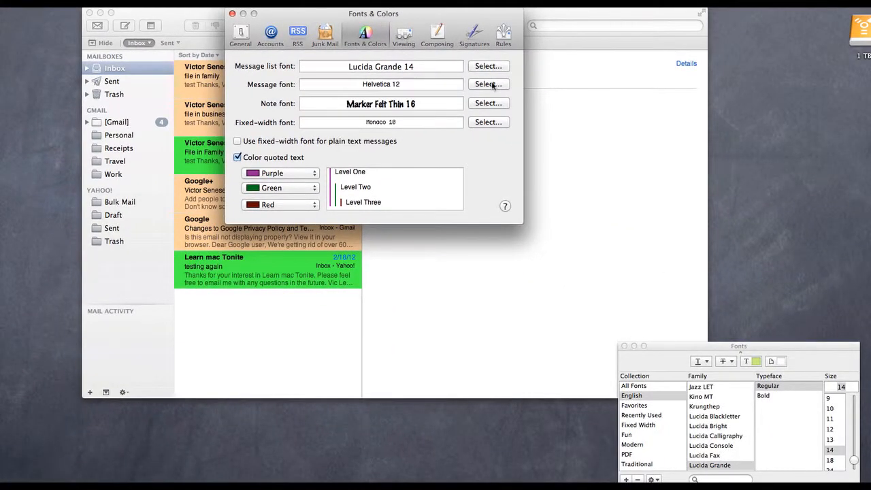
click(490, 84)
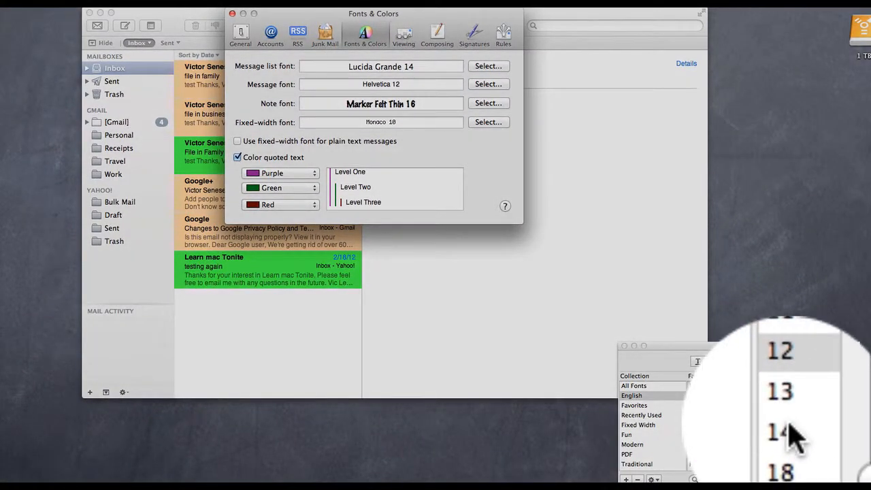
click(829, 449)
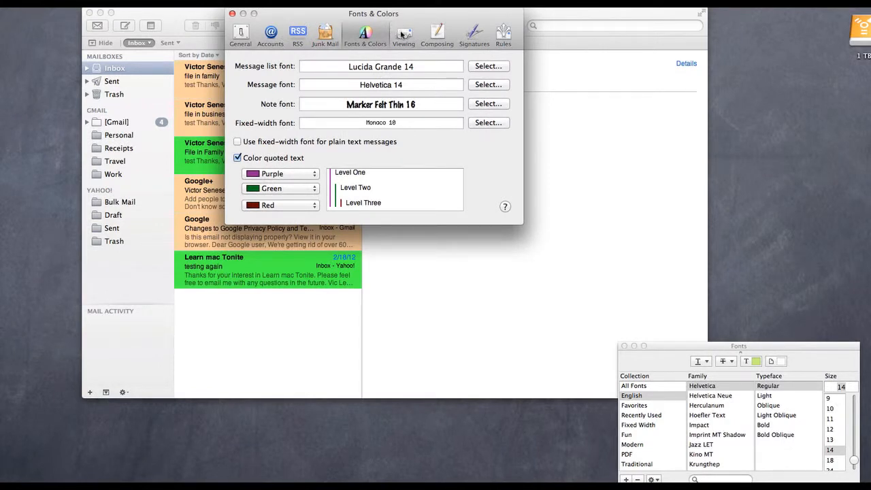
In the Viewing preferences, try list previews of 4 lines and 1 line, and settle on 5 lines.
click(402, 34)
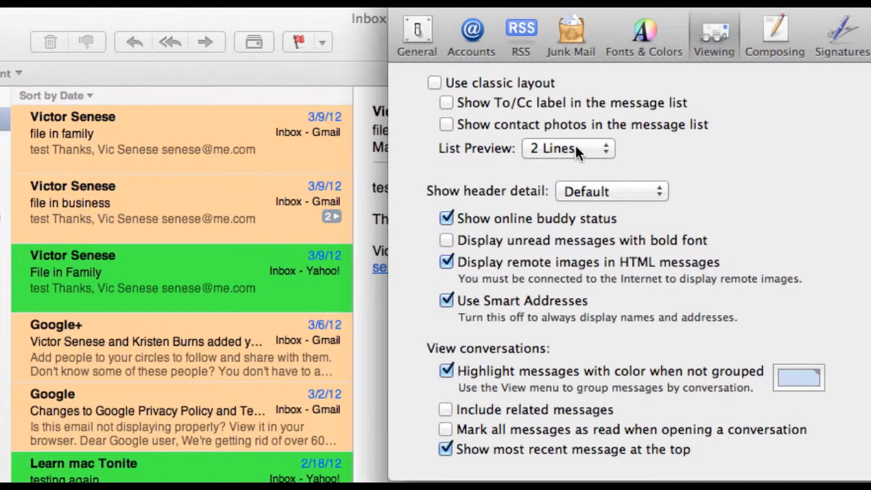
click(575, 145)
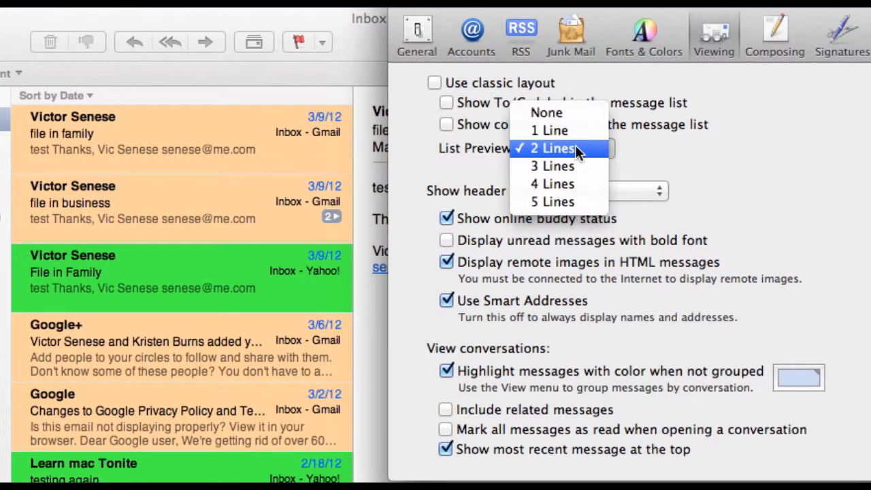
click(577, 181)
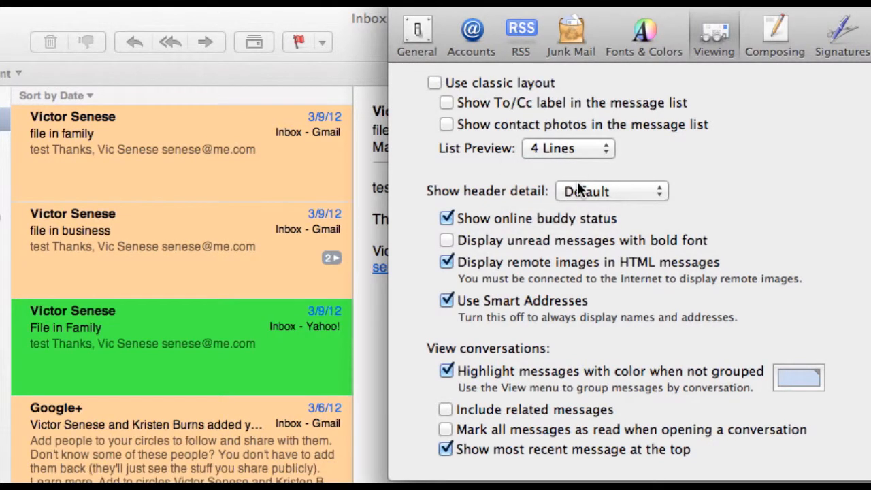
click(574, 155)
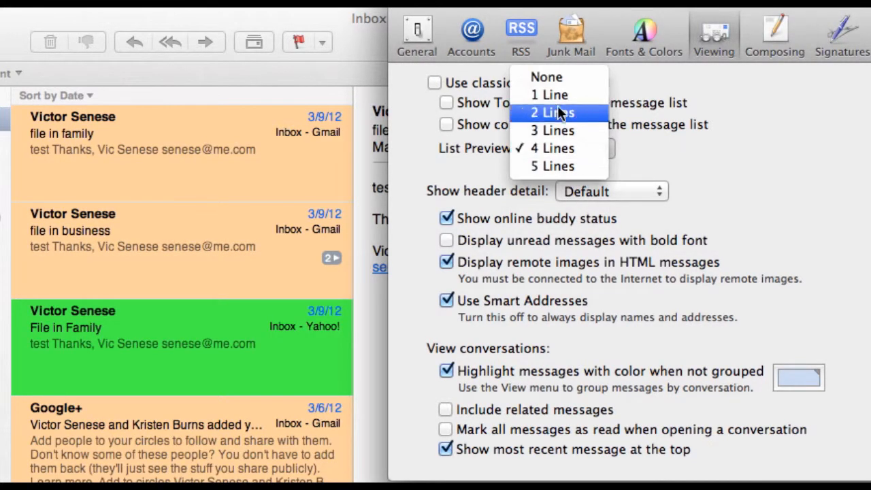
click(551, 95)
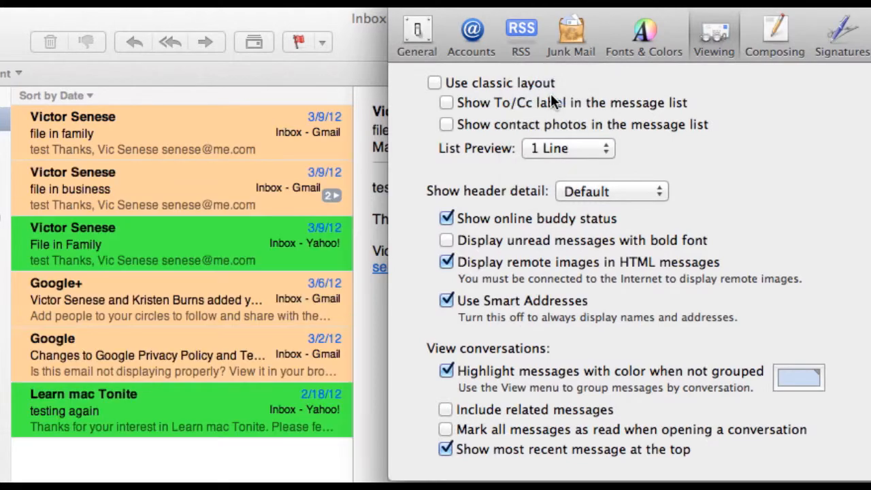
click(546, 154)
click(551, 216)
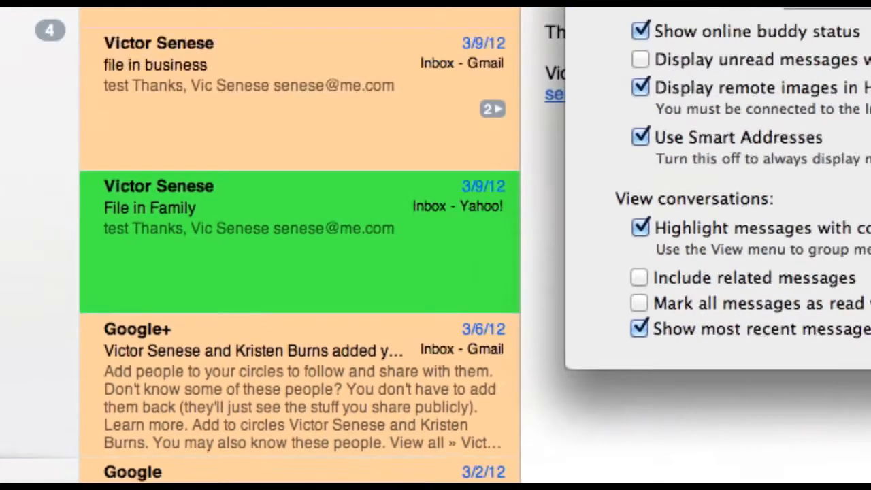
Set the message list preview to 2 lines.
click(527, 164)
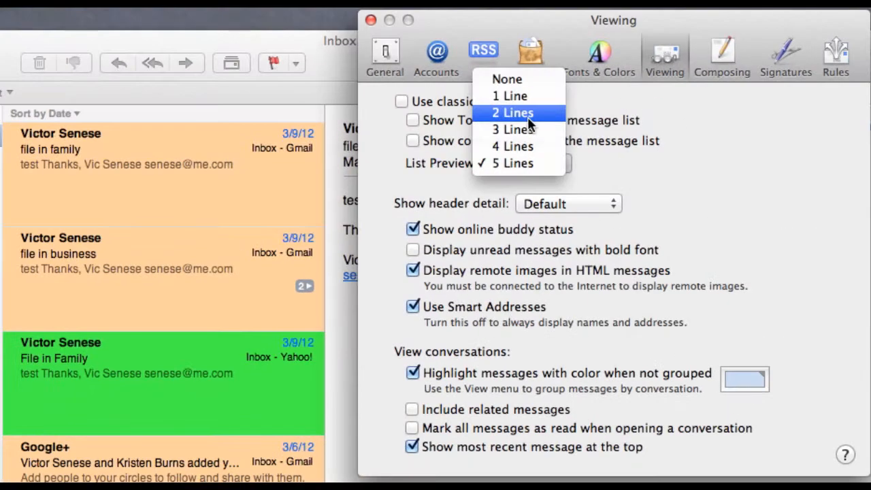
click(527, 116)
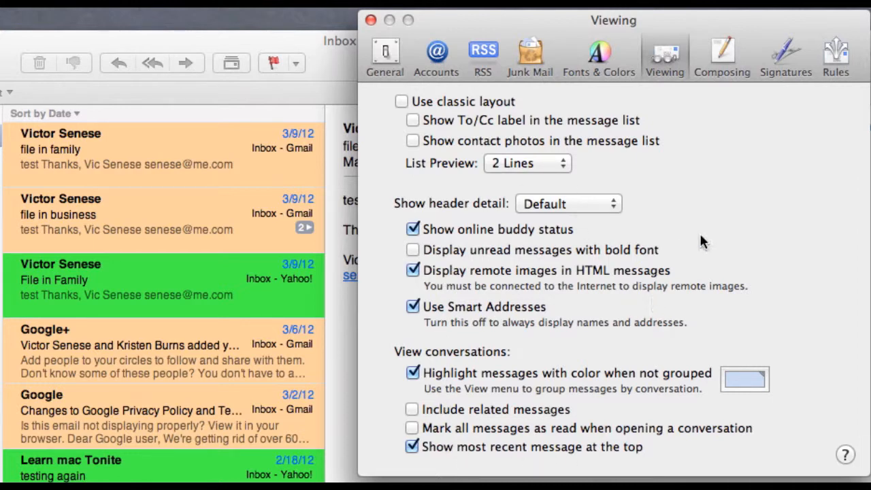
Review the Composing preferences, including the message format and Cc options, look over Signatures and Rules, and close the preferences.
click(719, 58)
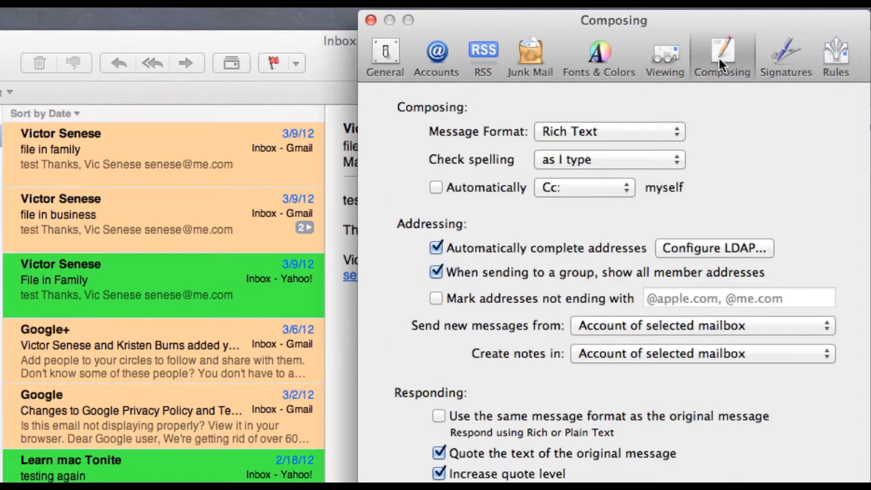
click(629, 126)
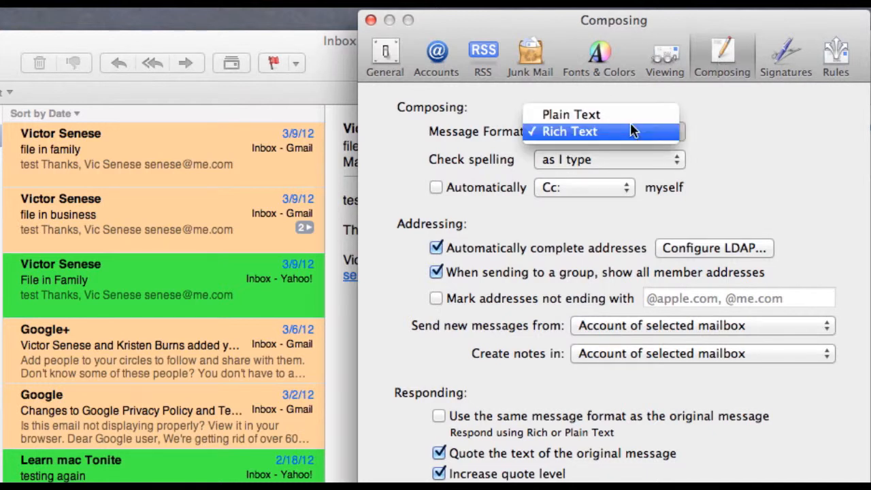
click(744, 136)
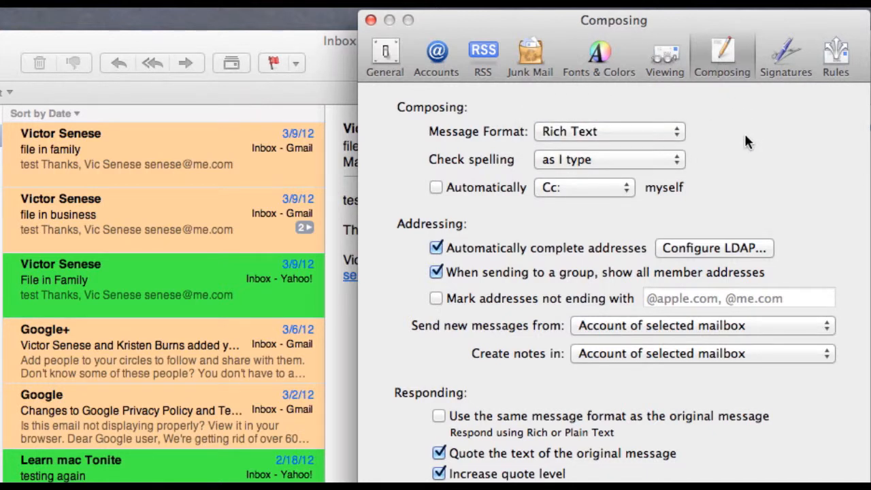
click(606, 187)
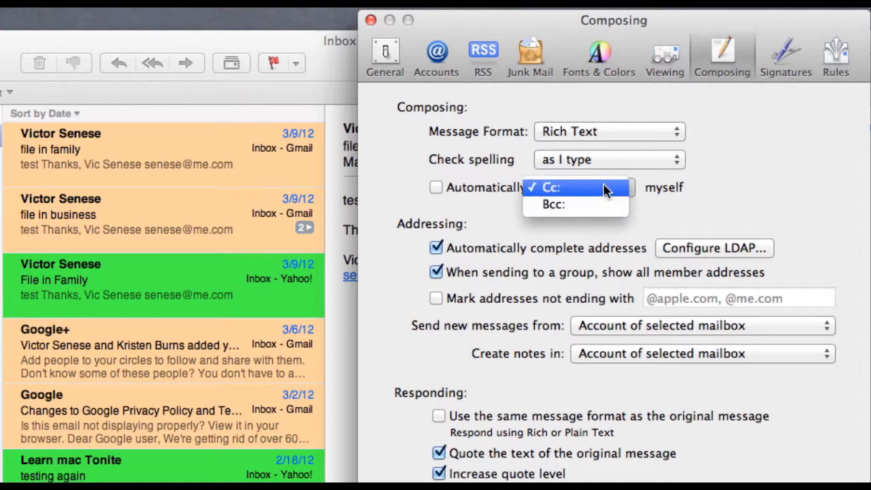
click(606, 188)
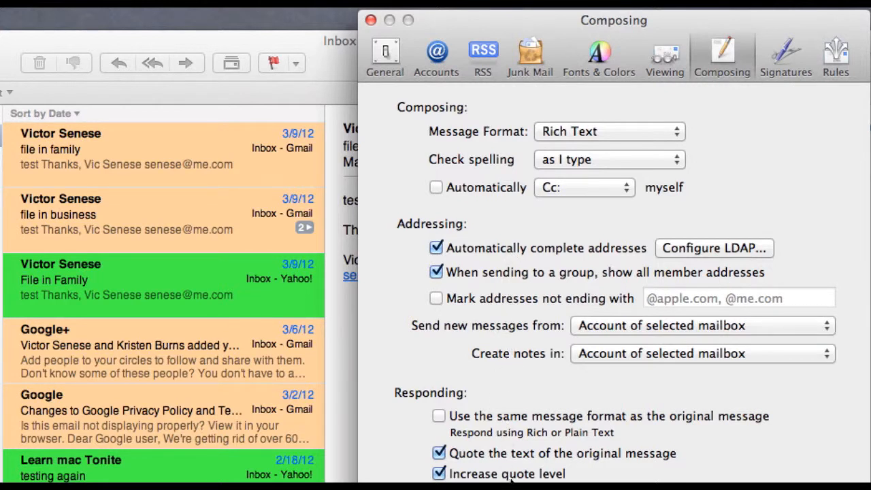
click(784, 56)
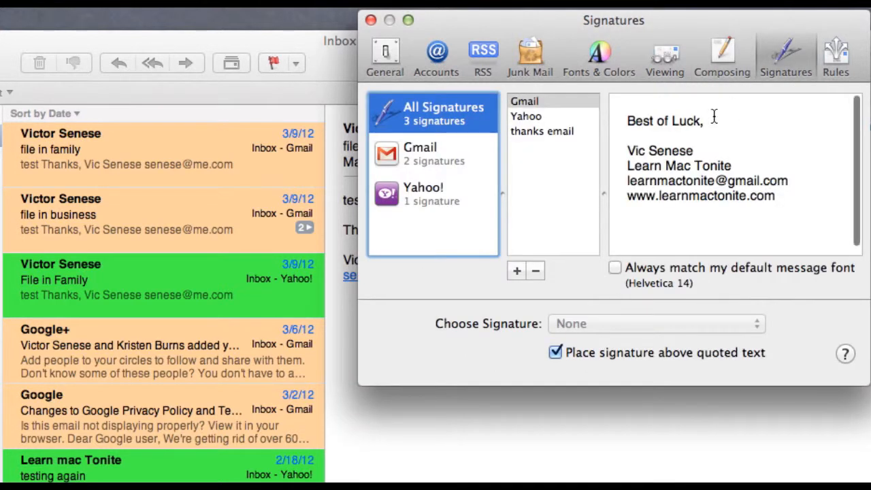
click(833, 63)
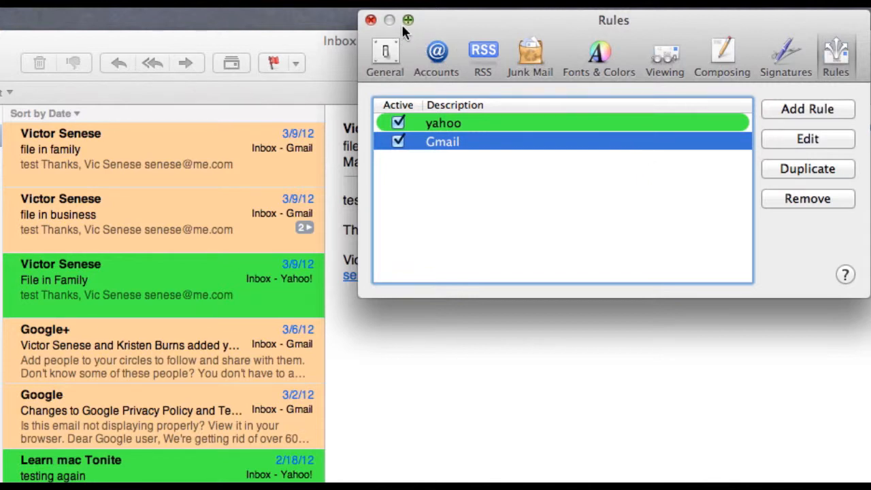
click(370, 20)
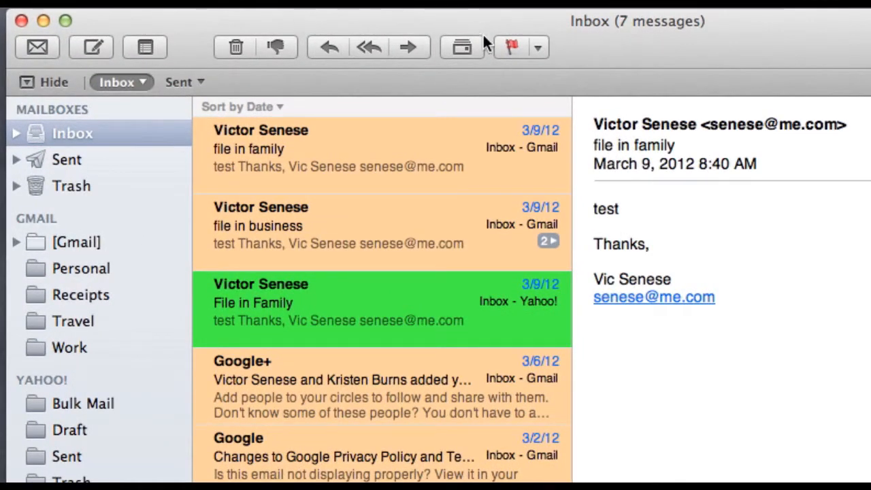
Flag Google's "Changes to Google Privacy Policy" message in red.
click(539, 47)
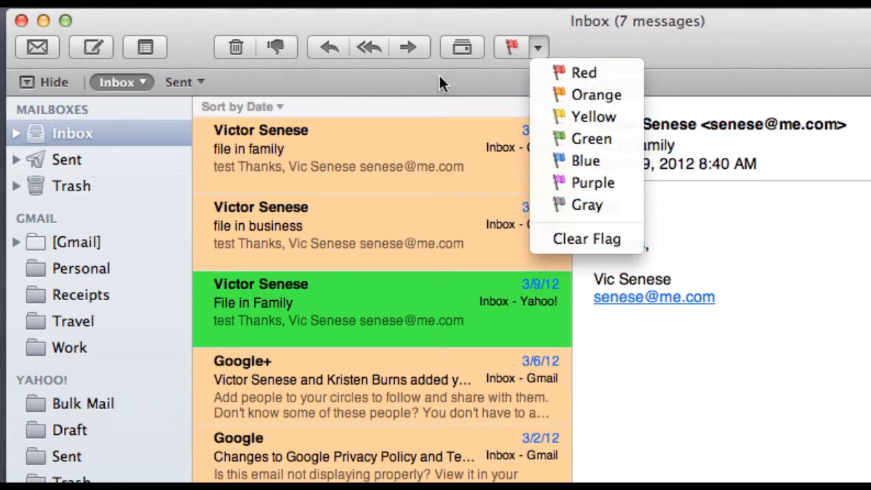
click(383, 398)
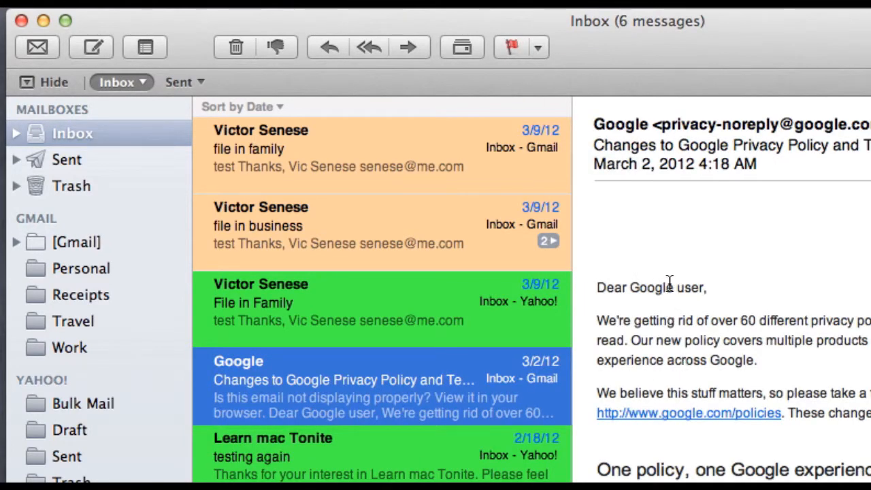
click(513, 44)
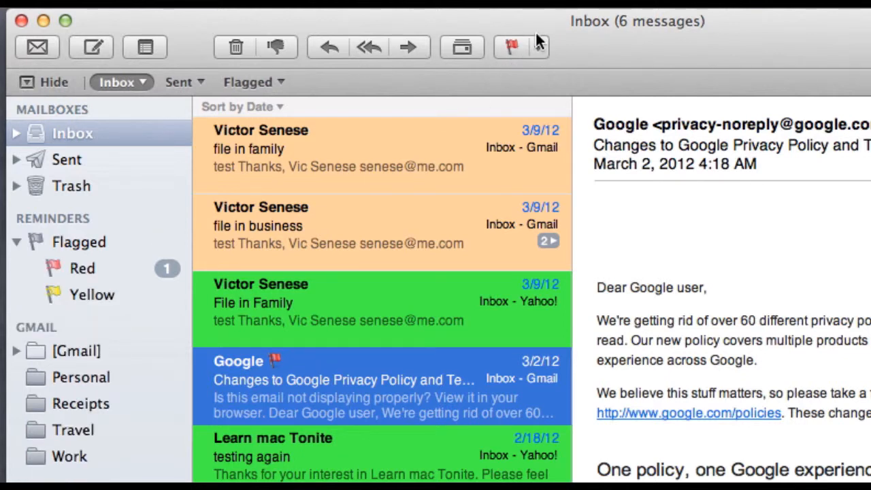
click(537, 49)
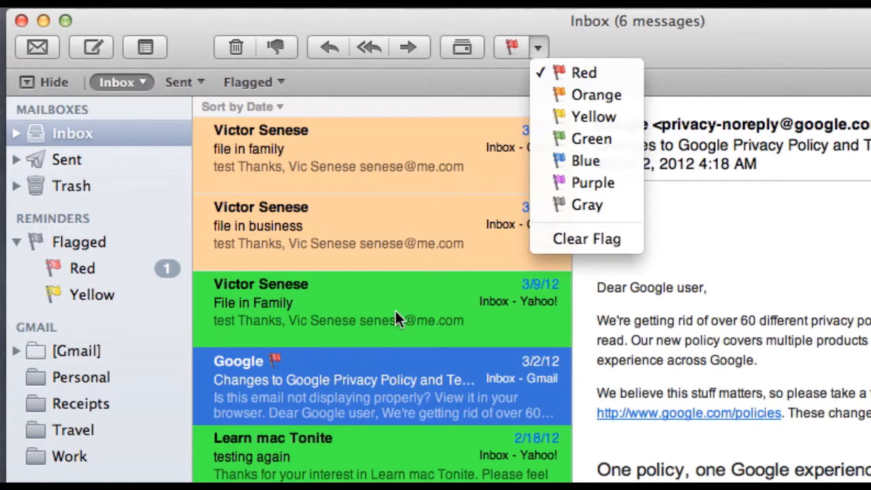
Rename the red flag under Reminders to "Urgent".
click(16, 243)
click(15, 240)
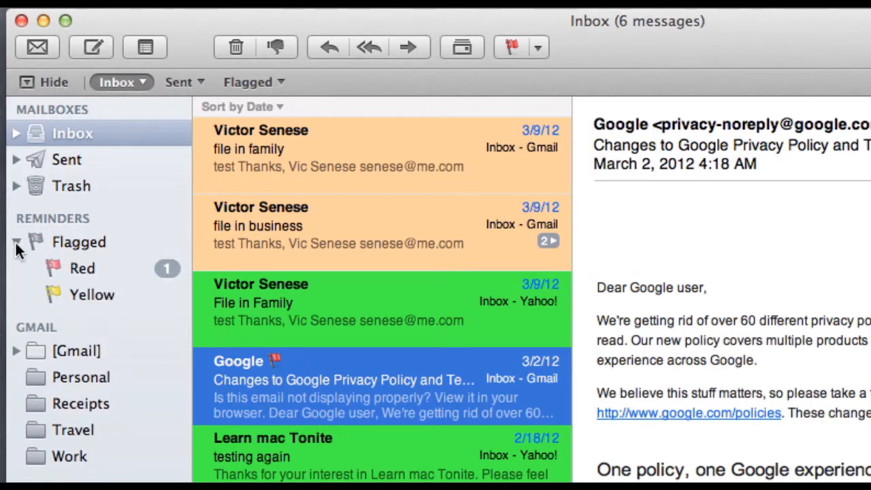
click(79, 266)
click(79, 266)
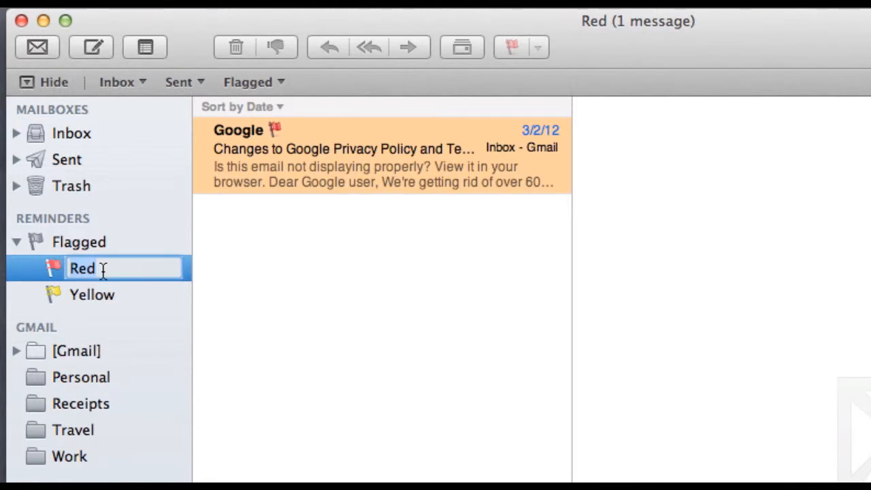
text(Urgent)
key(Return)
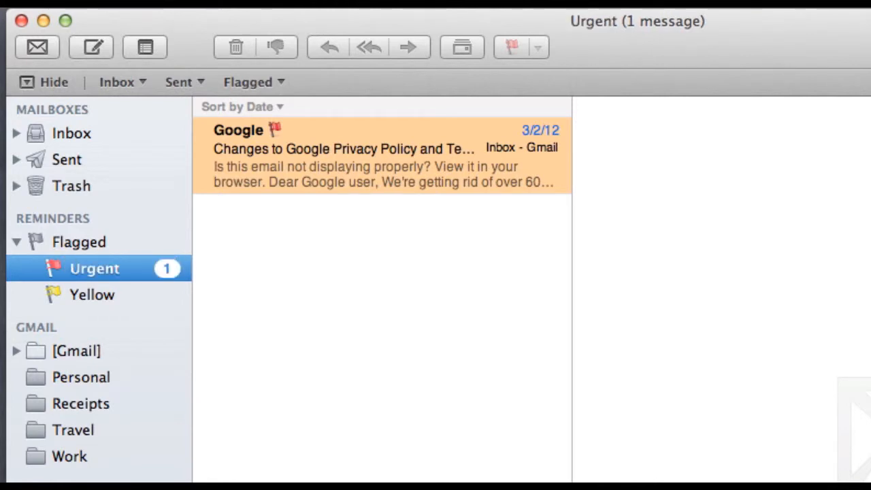
Rename the yellow flag under Reminders to "Hold".
click(93, 289)
click(94, 289)
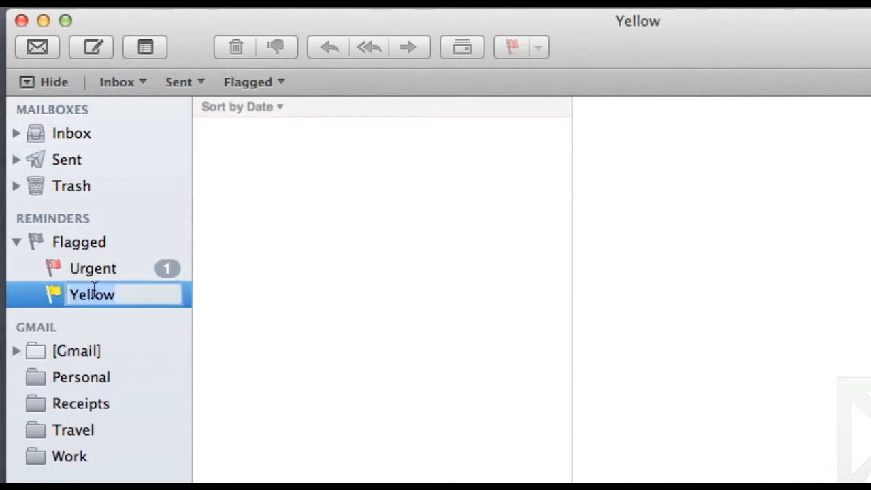
text(Hold)
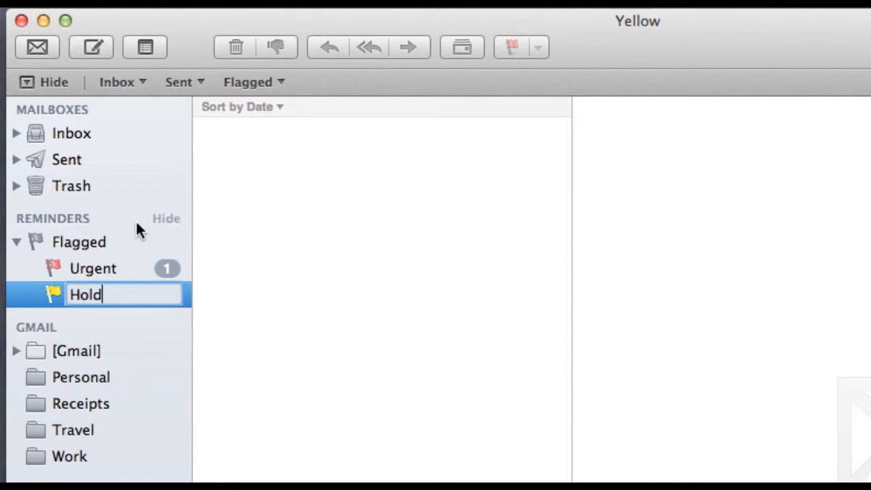
key(Return)
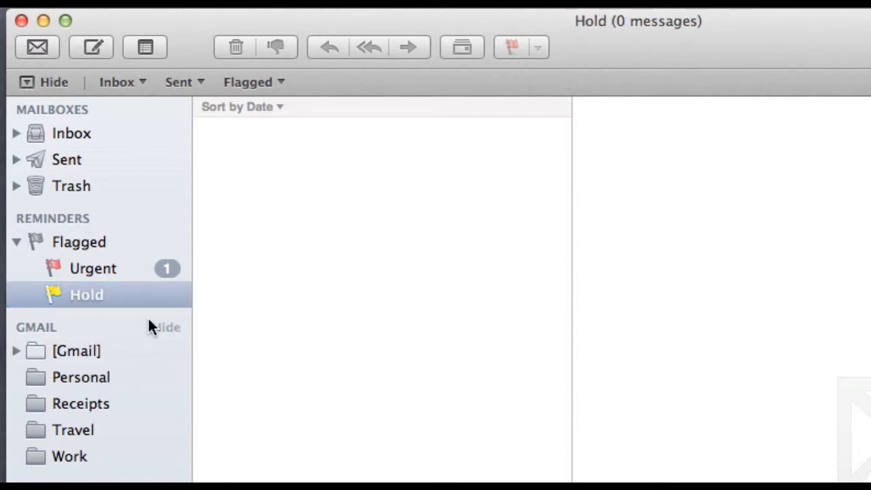
Mark the "testing again" message from Learn mac Tonite in the inbox with the Hold flag.
click(93, 136)
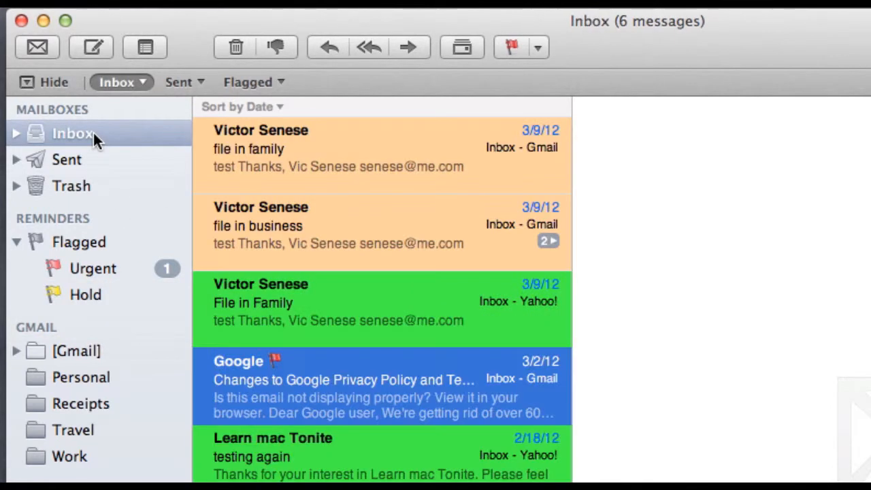
click(336, 451)
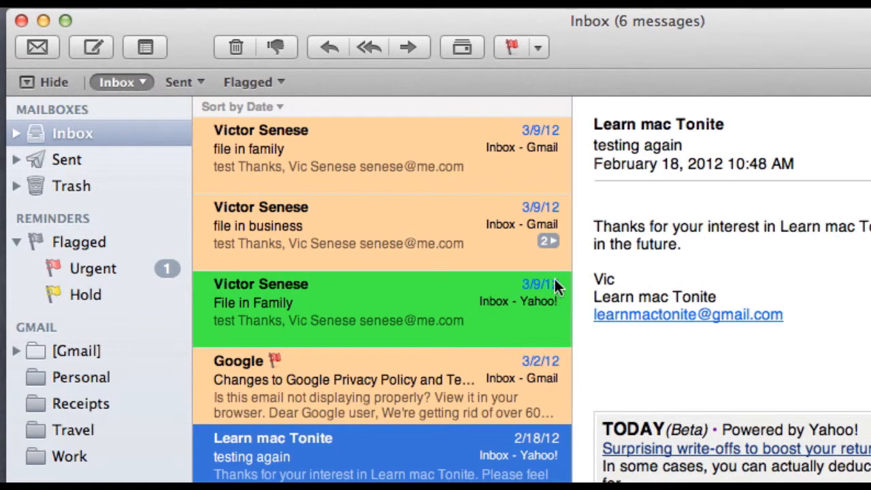
click(536, 48)
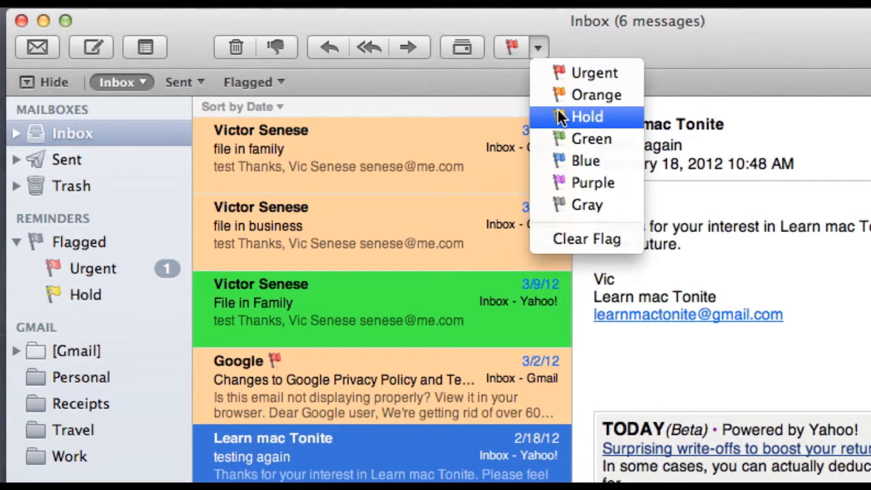
click(559, 117)
click(537, 48)
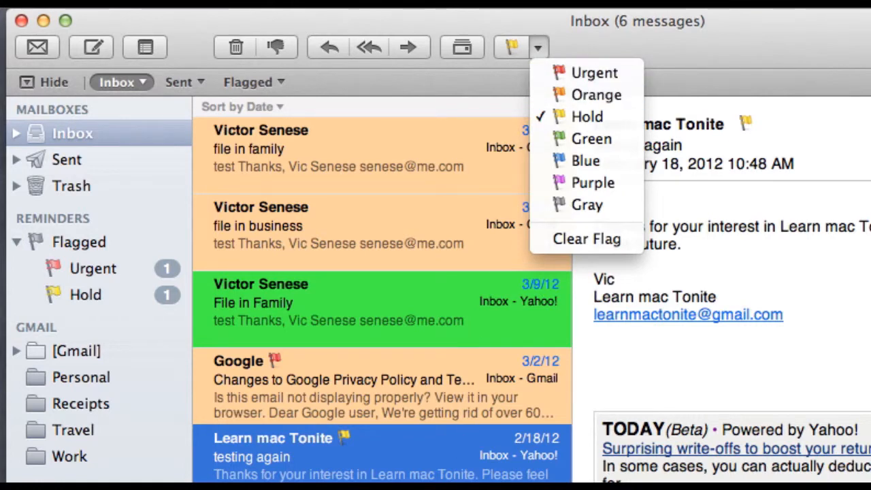
click(118, 316)
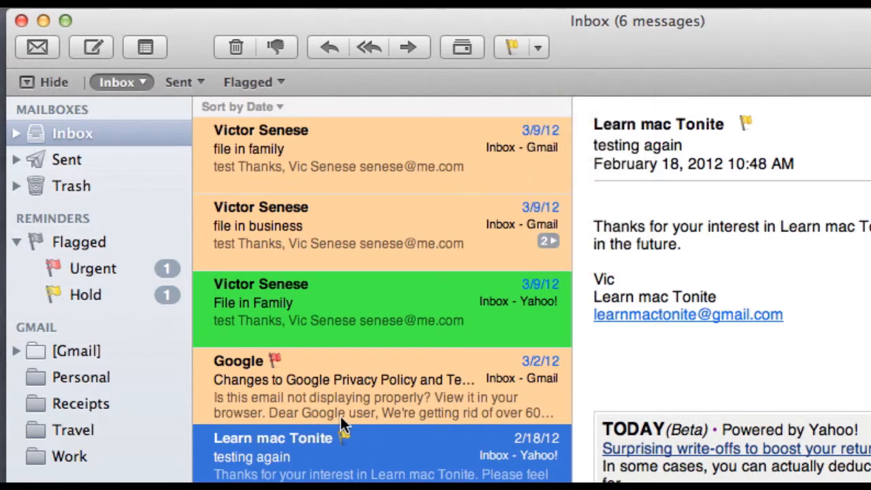
View the messages flagged Urgent and Hold, and clear the flag from the "testing again" message.
click(110, 268)
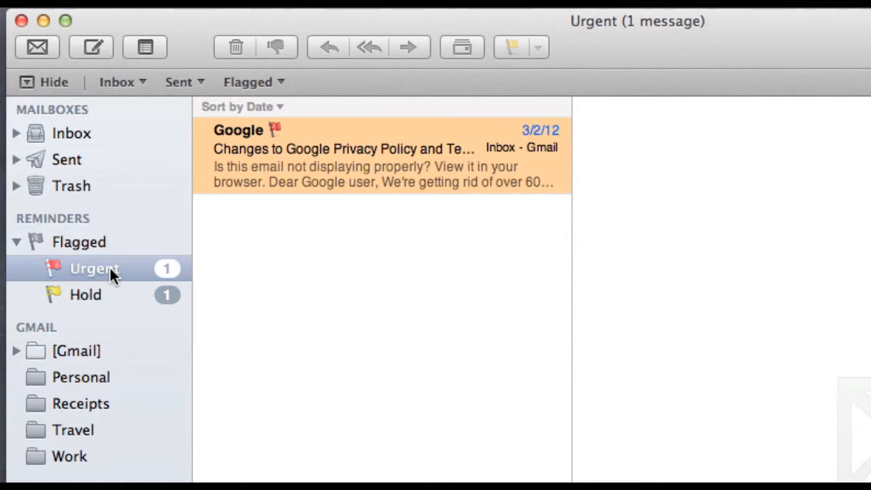
click(91, 295)
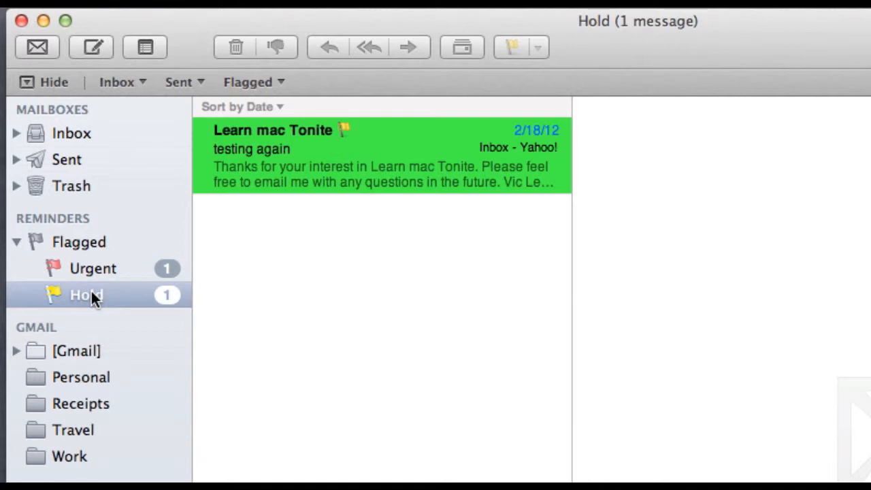
click(337, 129)
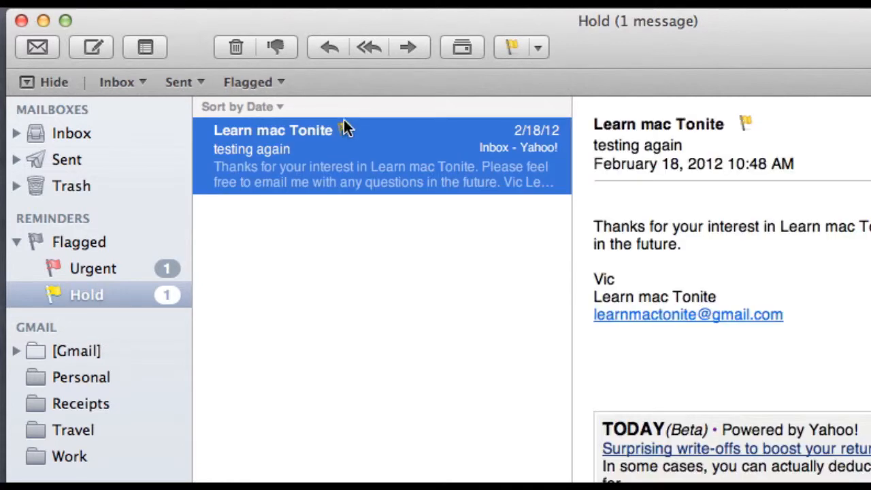
click(535, 42)
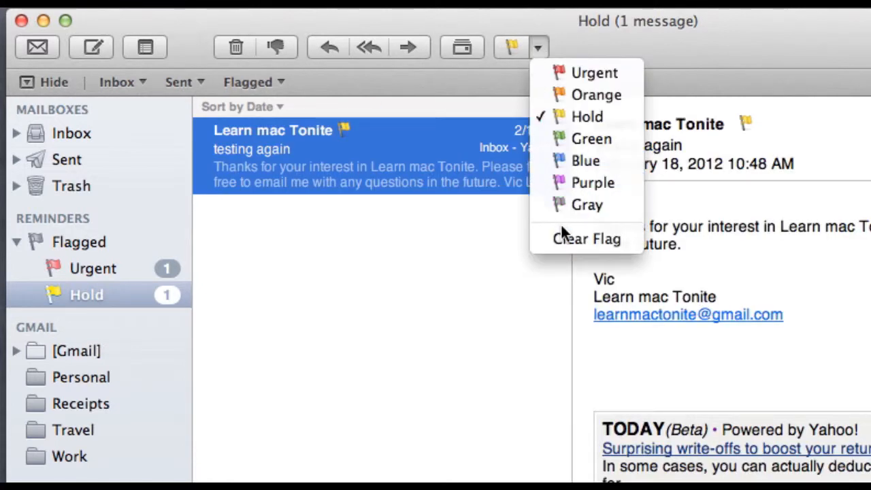
click(560, 242)
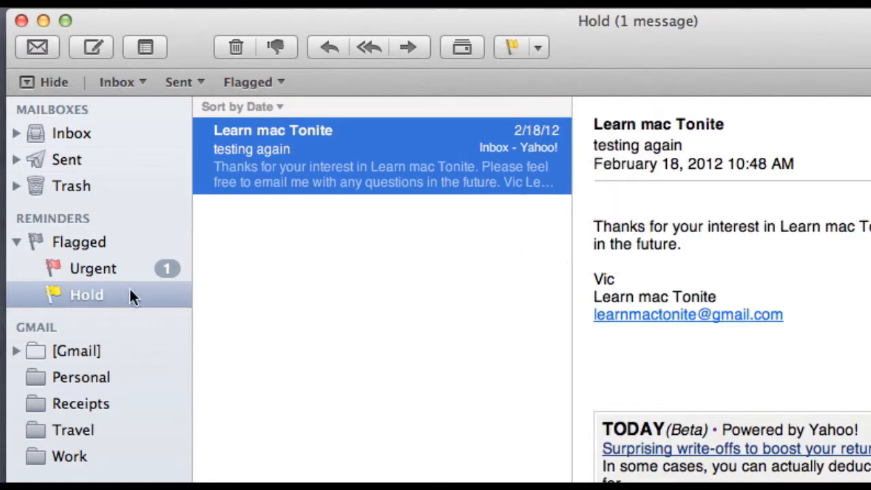
click(128, 258)
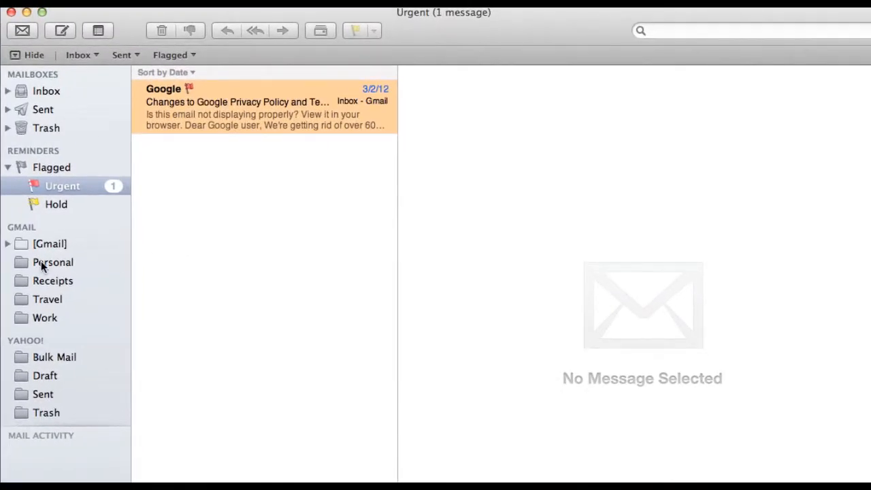
Delete the Work mailbox from the Gmail account and open the Personal mailbox.
right_click(23, 320)
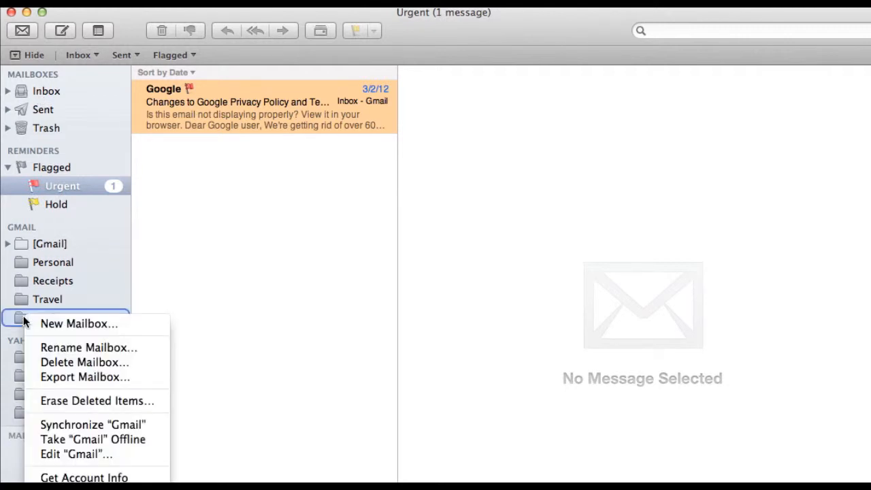
click(70, 362)
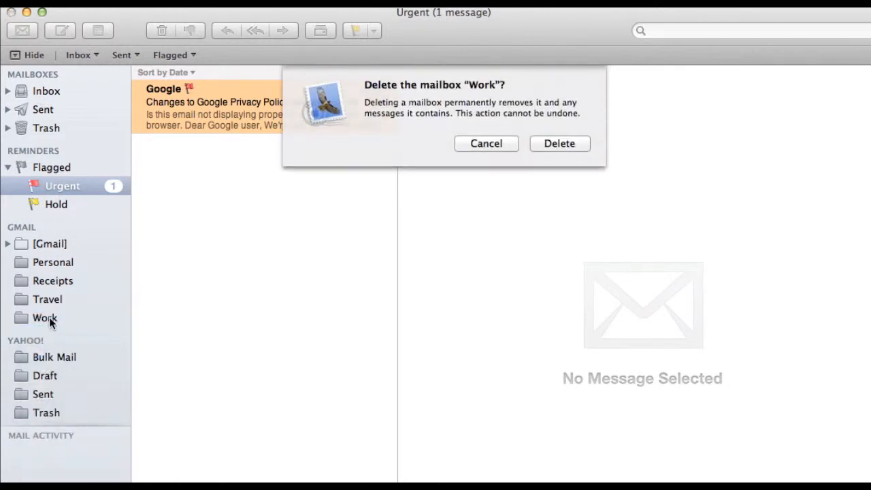
click(538, 142)
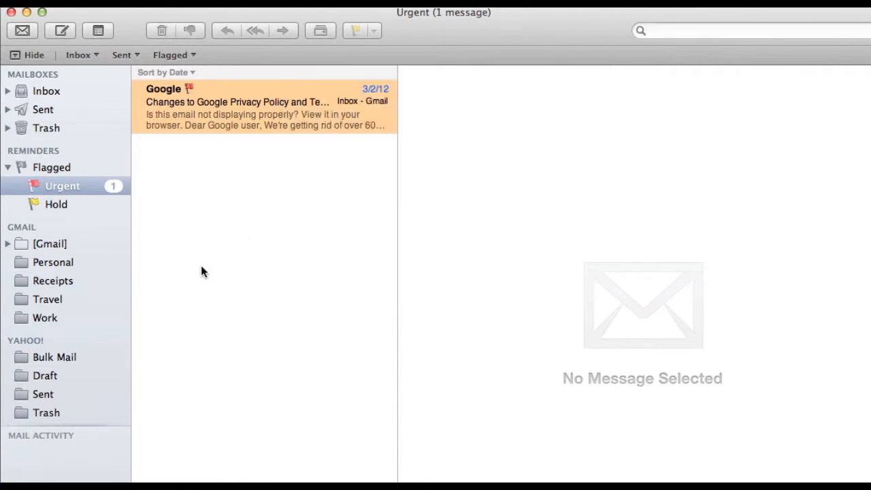
click(24, 262)
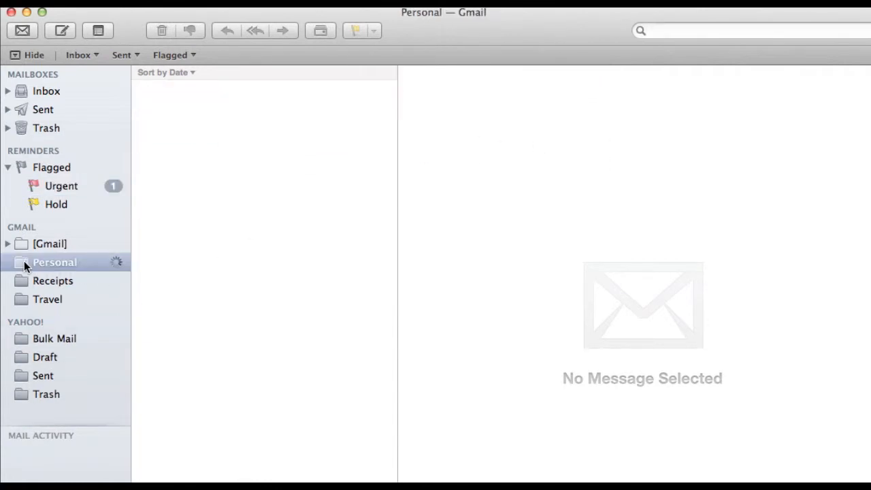
Delete the Personal, Receipts and Travel mailboxes from the Gmail account, and hide the mailbox lists of Yahoo! and Gmail.
super+click(24, 279)
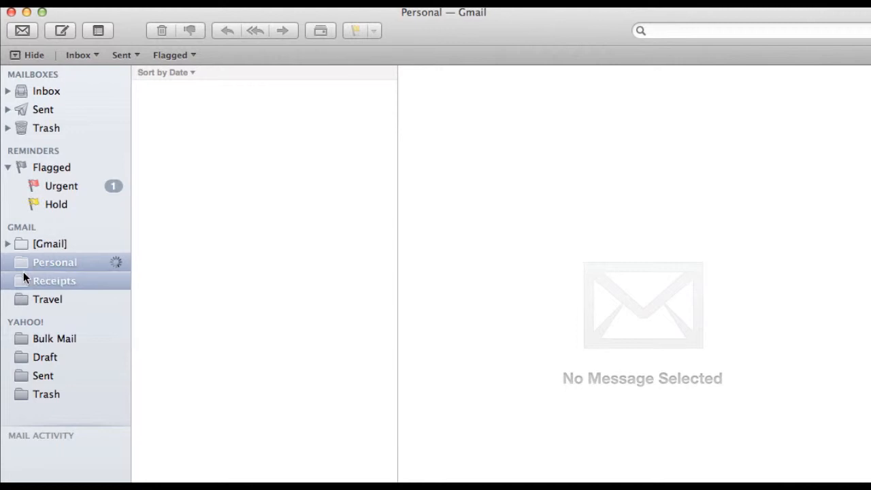
super+click(24, 299)
right_click(31, 261)
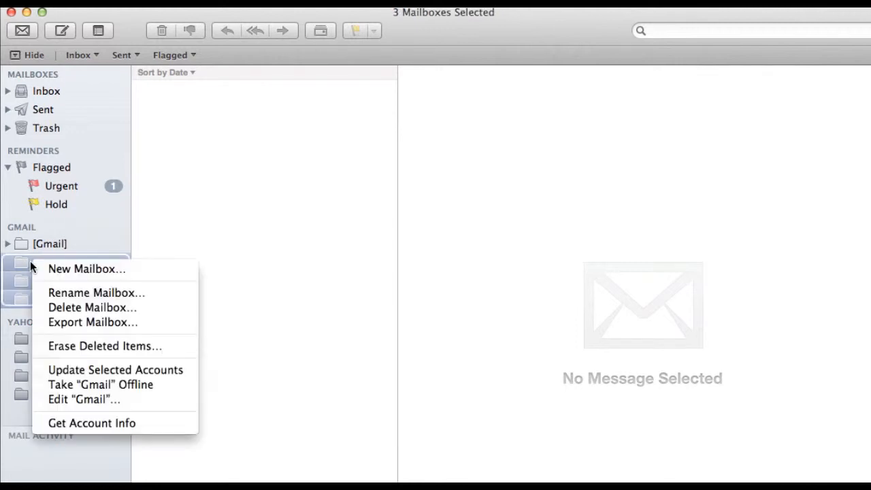
click(54, 306)
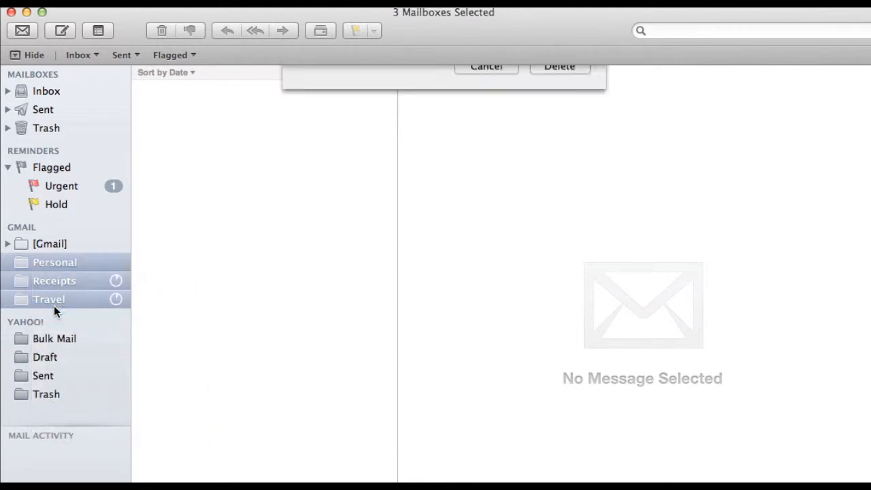
click(560, 143)
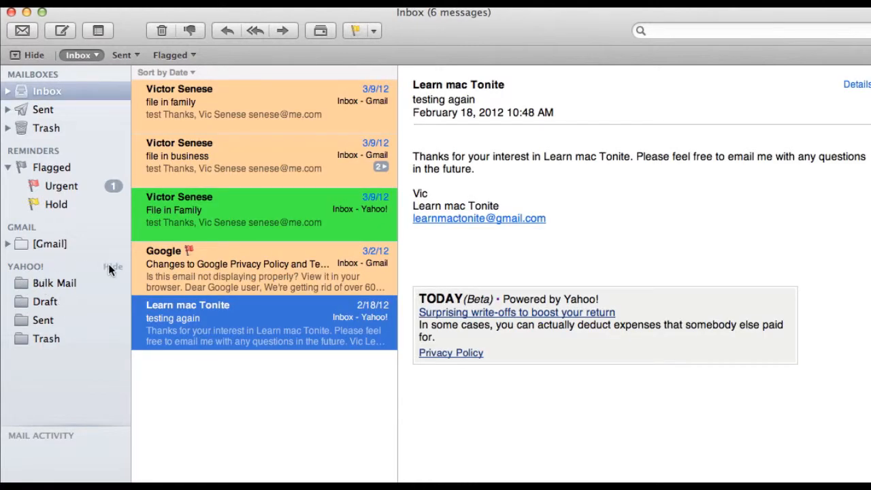
click(108, 264)
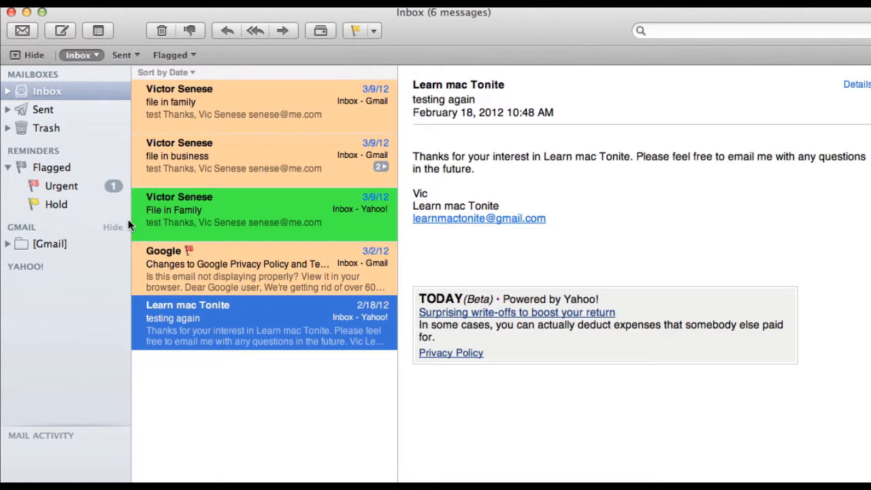
click(112, 227)
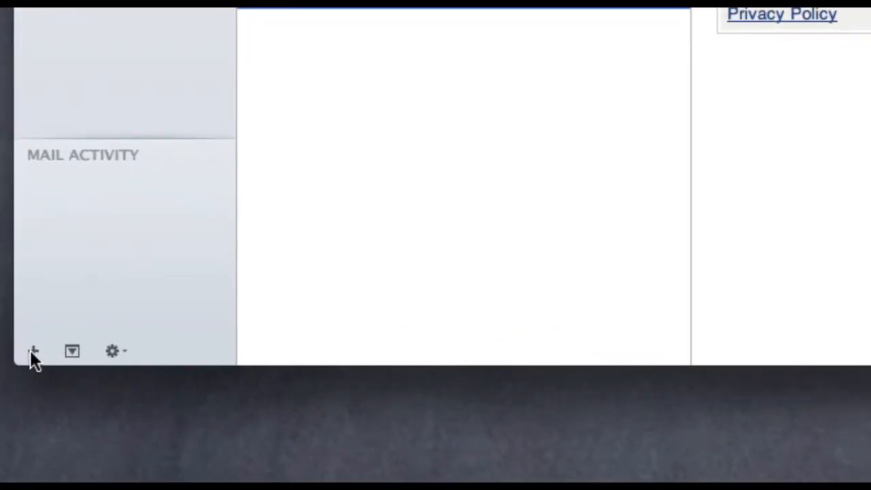
Create a new mailbox named "Work" with On My Mac as its location.
click(32, 351)
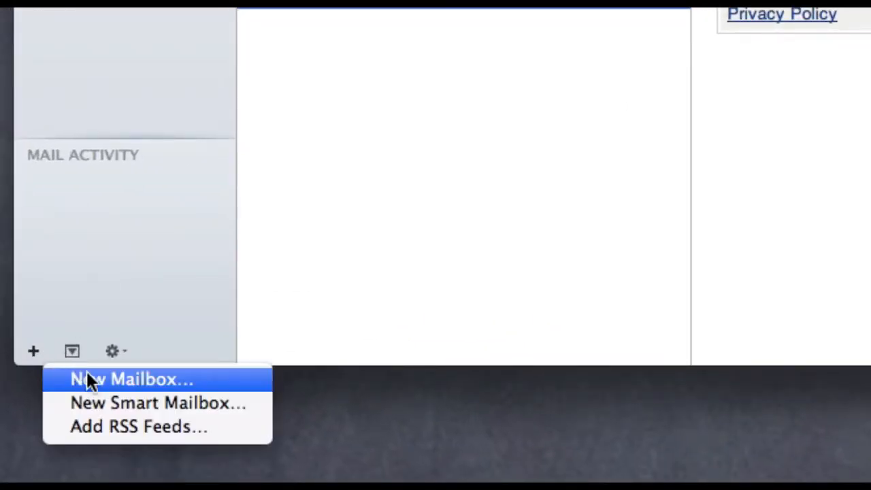
click(101, 383)
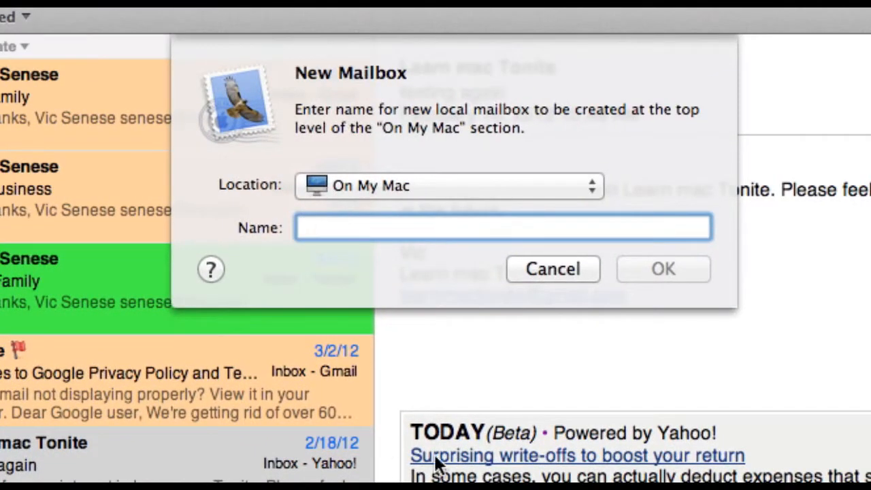
click(517, 195)
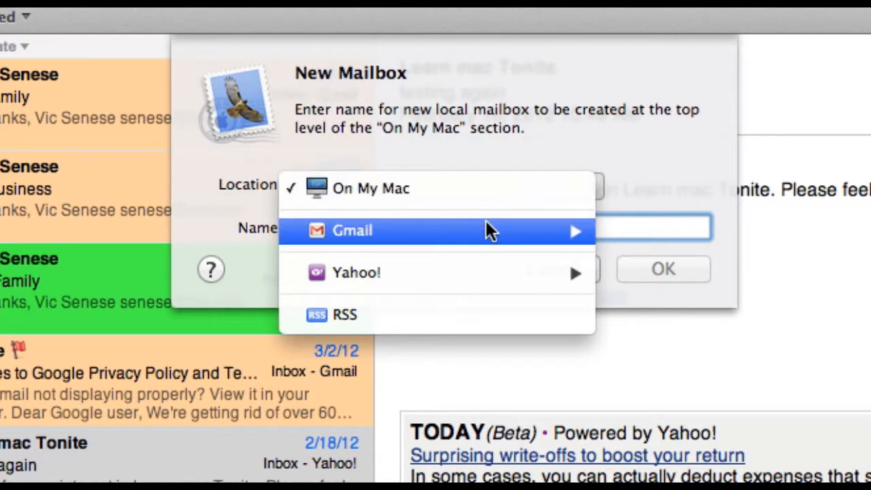
mouse_move(487, 230)
mouse_move(481, 283)
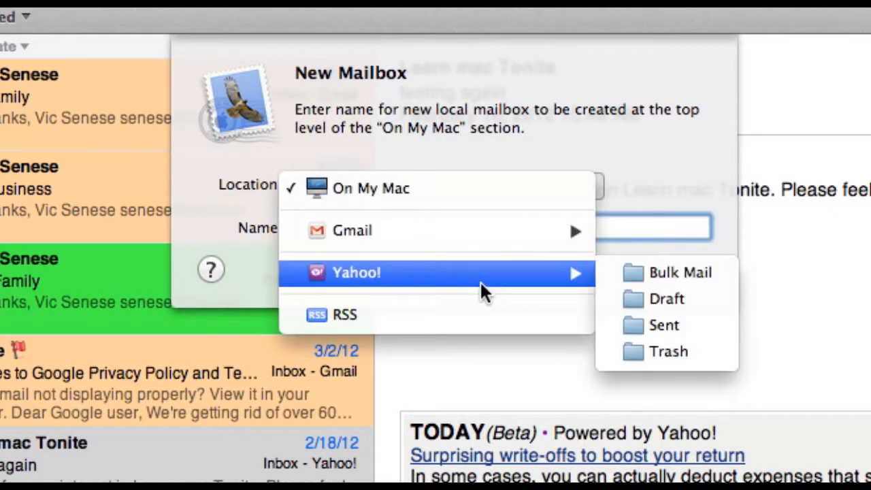
click(474, 186)
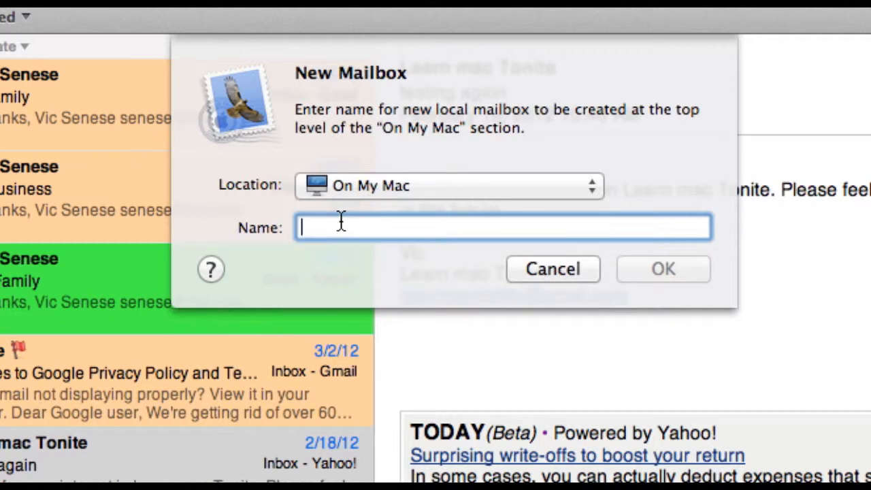
text(Work)
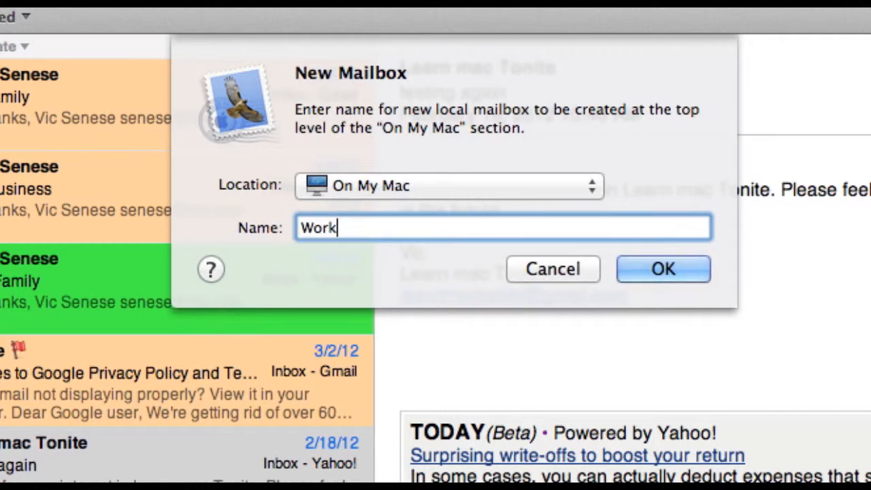
click(664, 271)
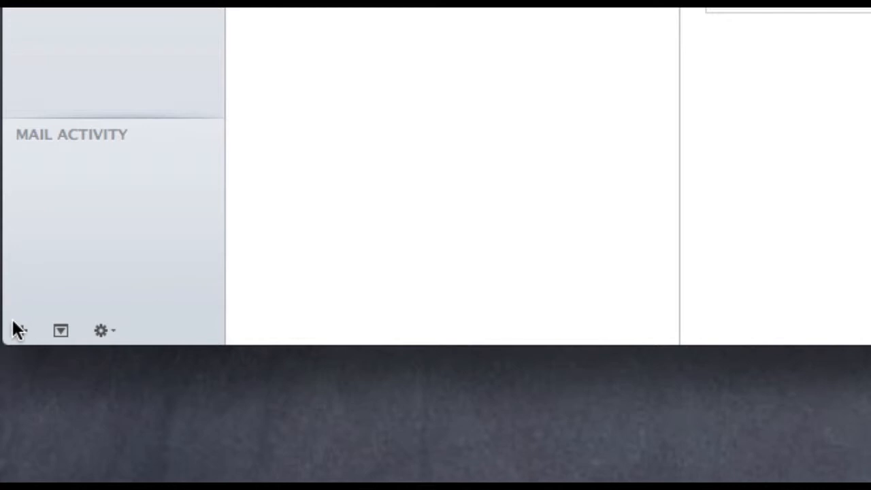
Create a second local mailbox named "Home" at the top level of On My Mac.
click(22, 329)
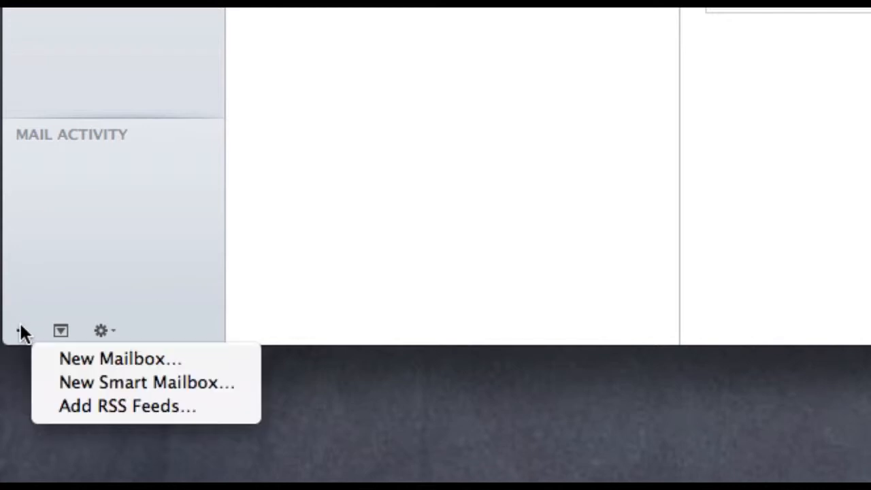
click(66, 354)
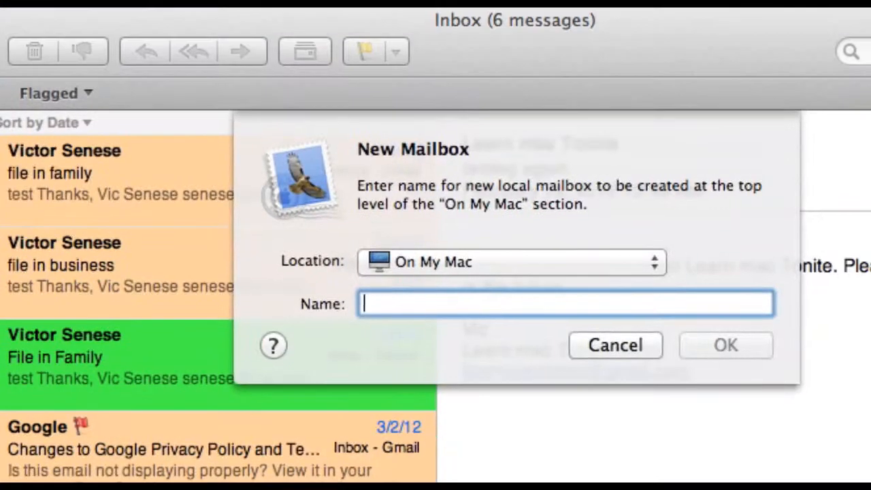
text(Personal)
text(H)
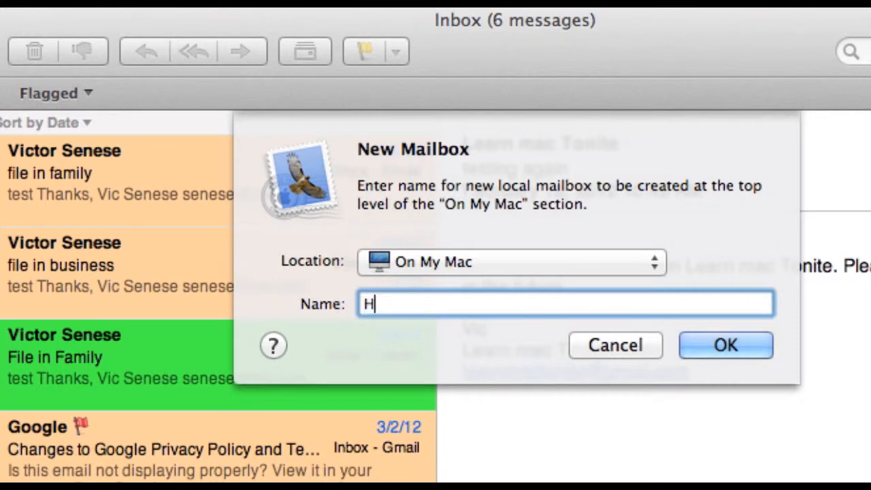
text(ome)
key(Return)
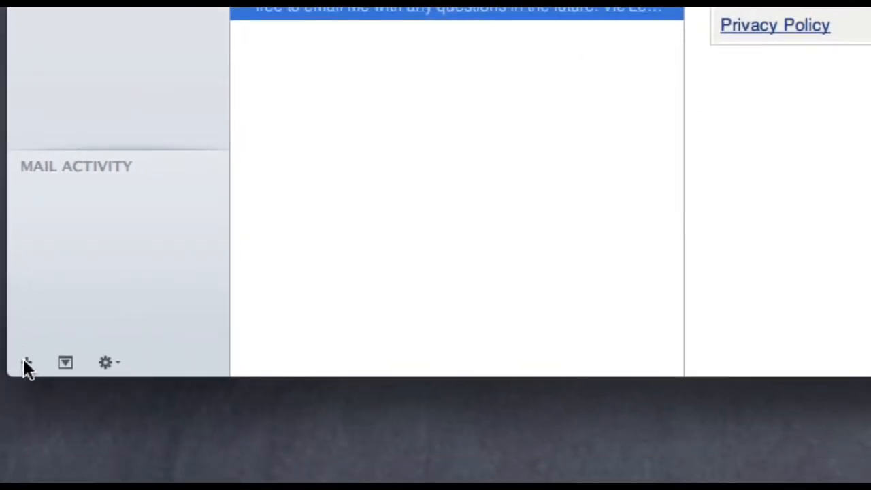
Create a third local mailbox named "Hold" at the top level of On My Mac.
click(25, 361)
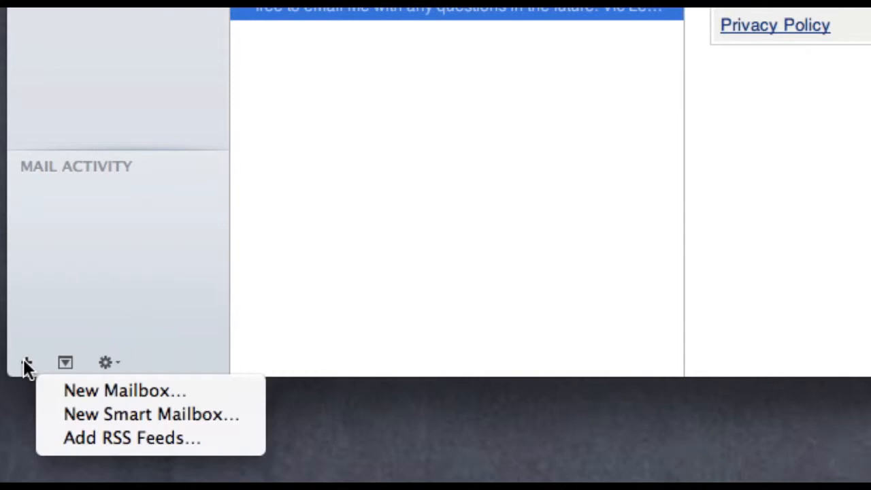
click(69, 391)
text(H)
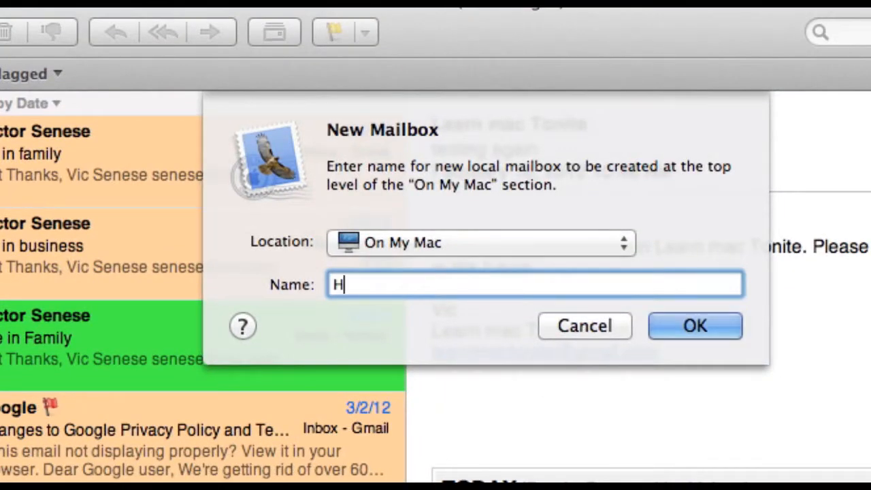
text(olo)
key(BackSpace)
text(d)
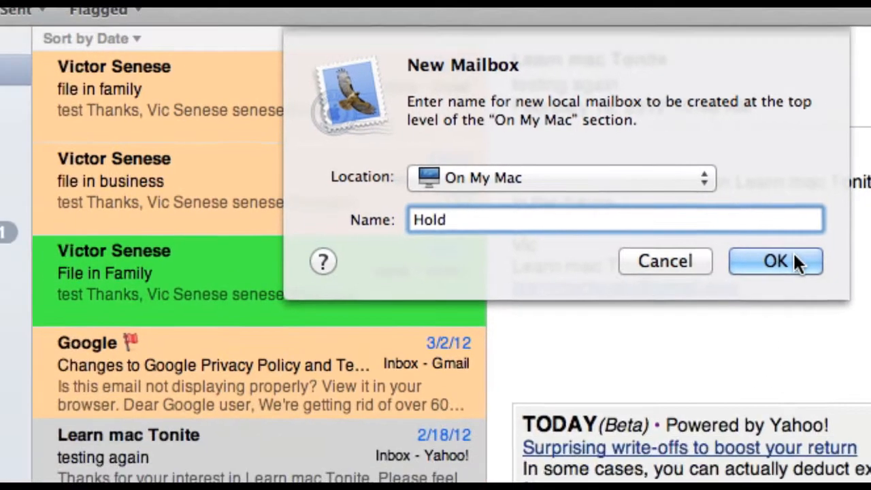
click(717, 328)
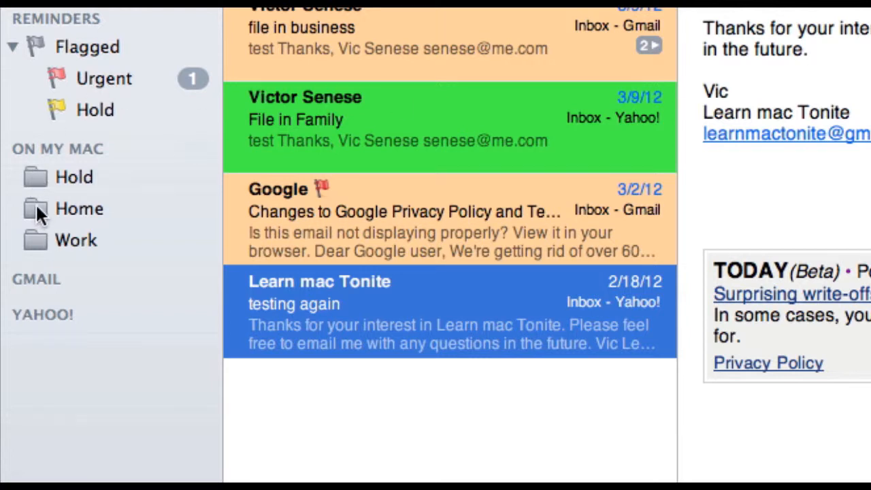
Create a mailbox named "Job1" inside the local Work mailbox and expand Work to show it.
click(39, 238)
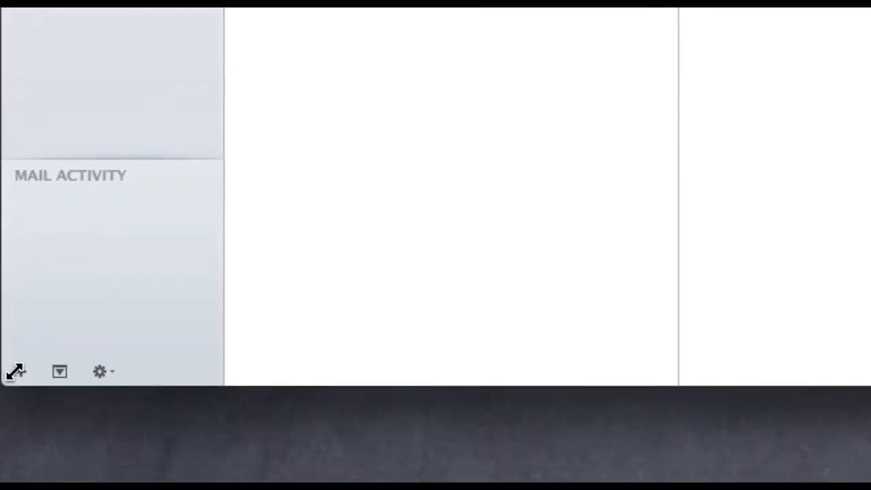
click(20, 371)
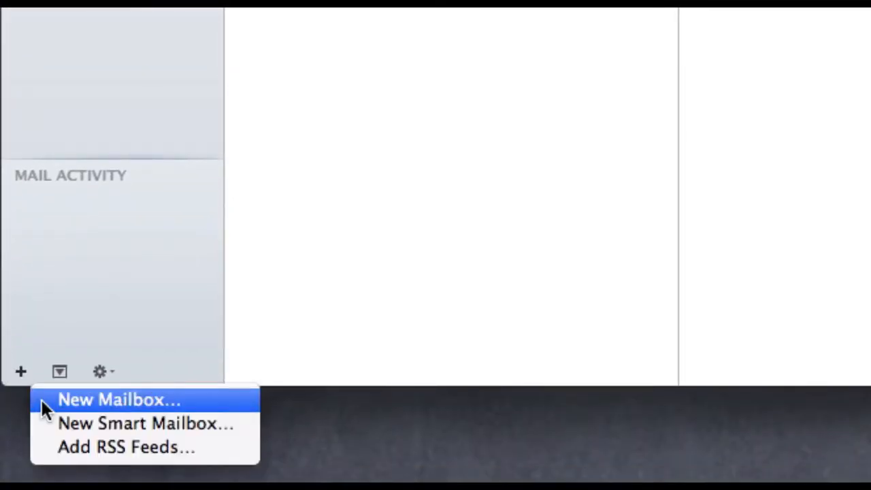
click(42, 400)
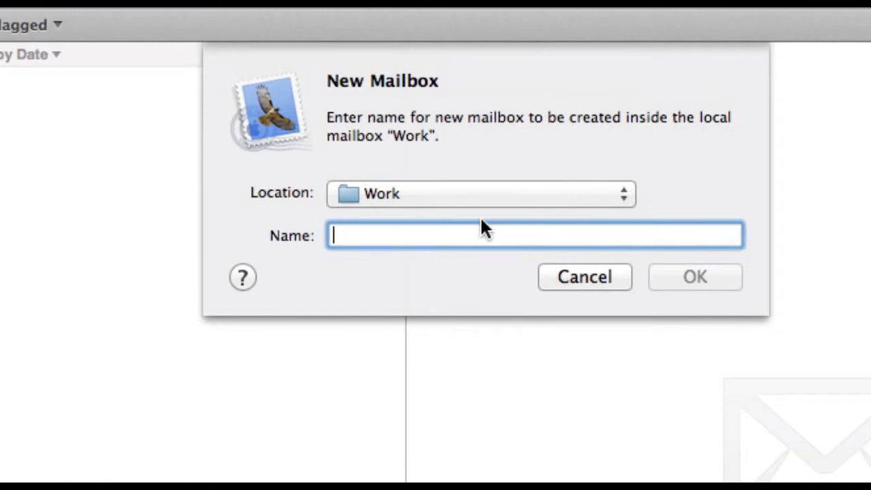
text(Jo)
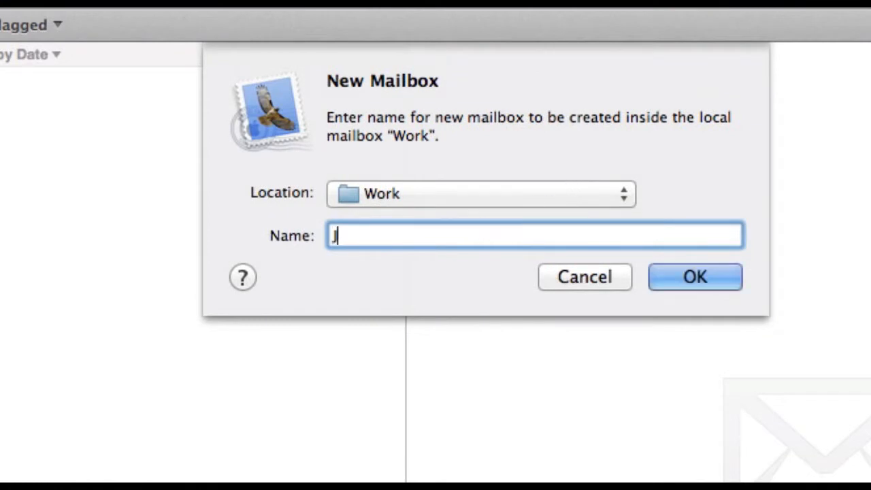
text(b1)
click(698, 275)
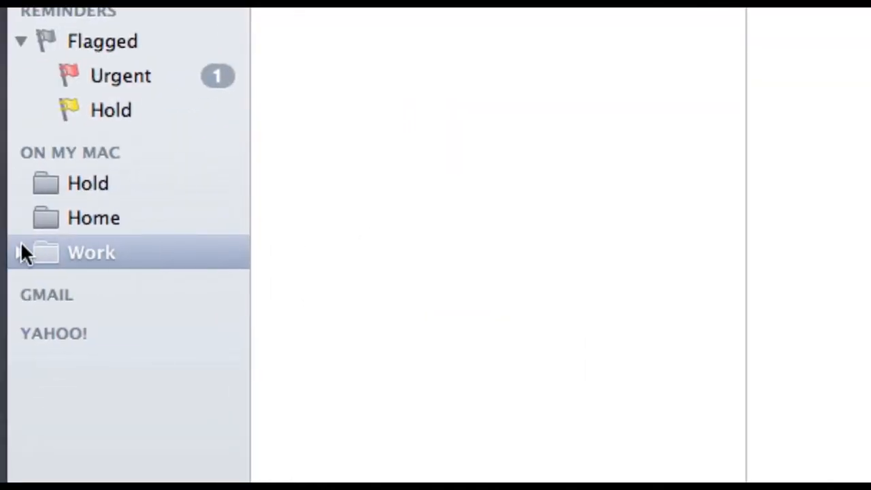
click(21, 253)
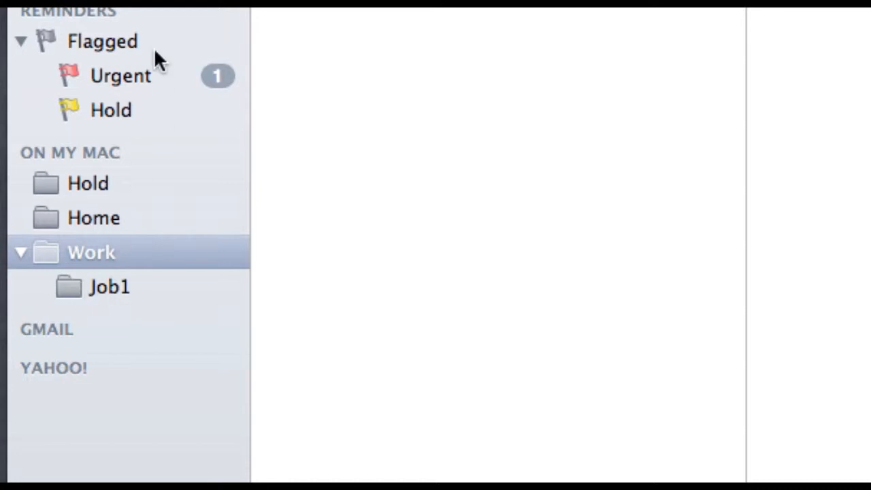
Move the "file in family" message from the inbox to the Home mailbox under On My Mac.
click(47, 72)
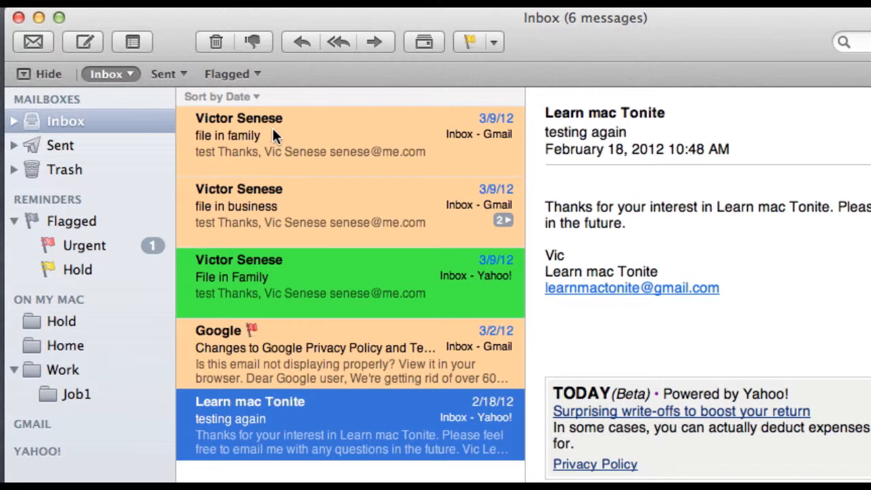
click(332, 147)
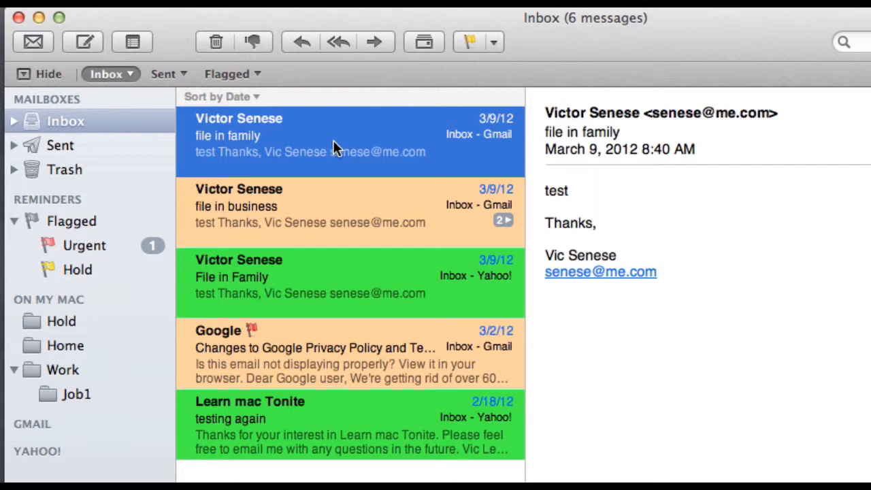
right_click(333, 145)
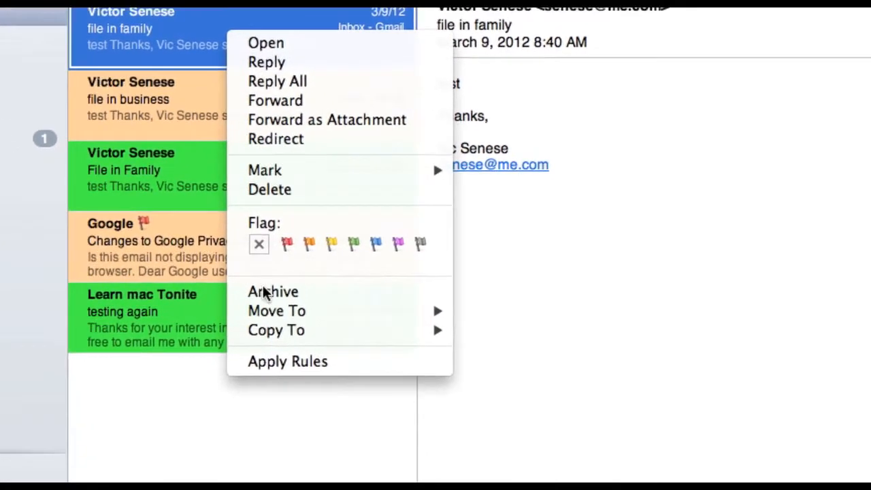
mouse_move(391, 419)
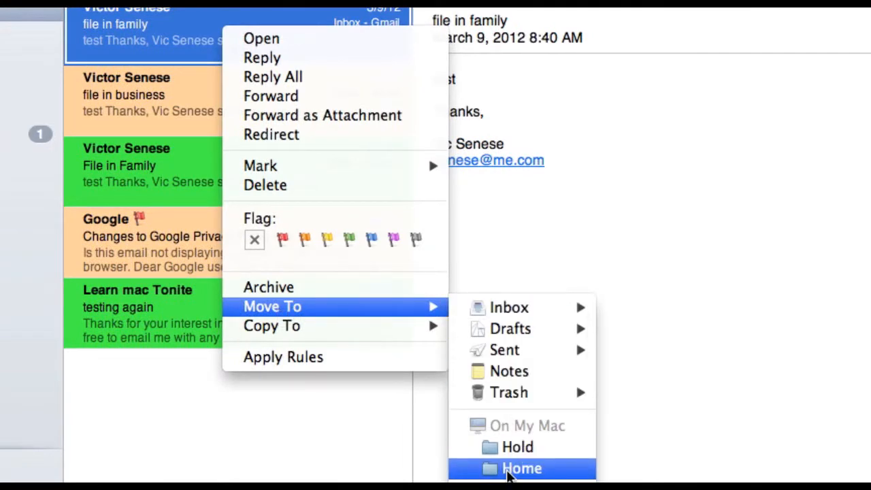
click(508, 468)
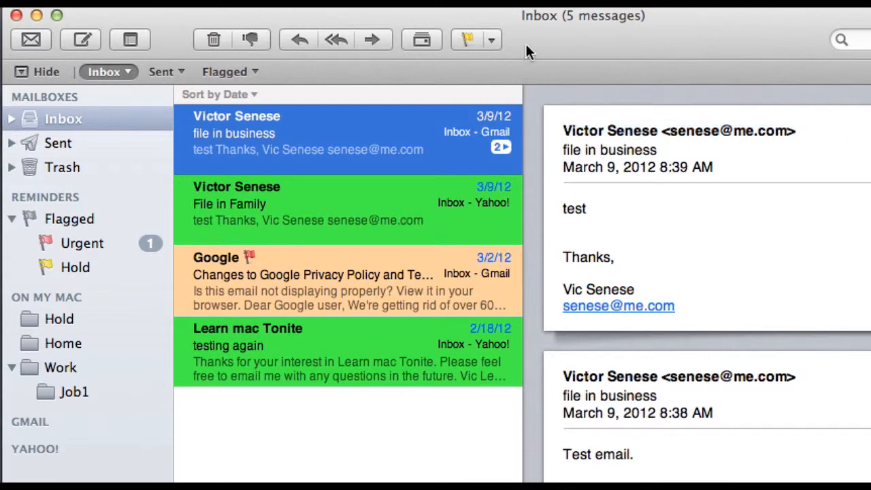
Add the Move item to the toolbar just before Delete and display the toolbar items as Icon and Text.
click(26, 18)
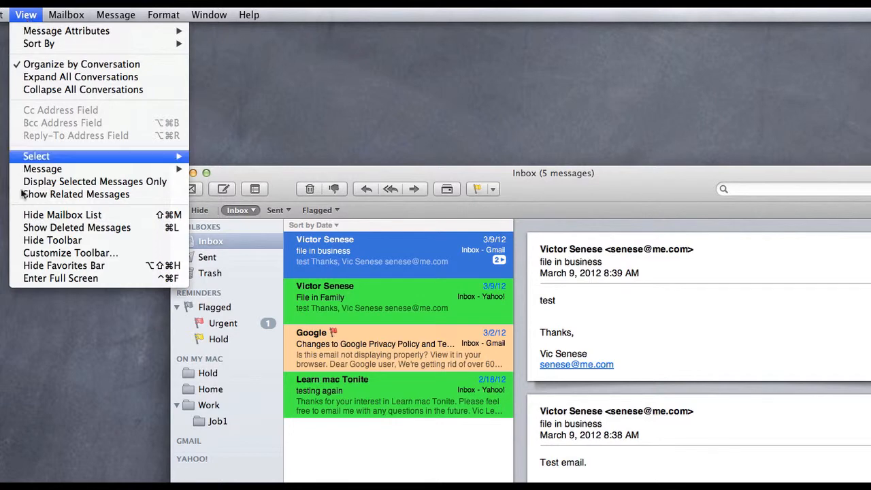
click(60, 252)
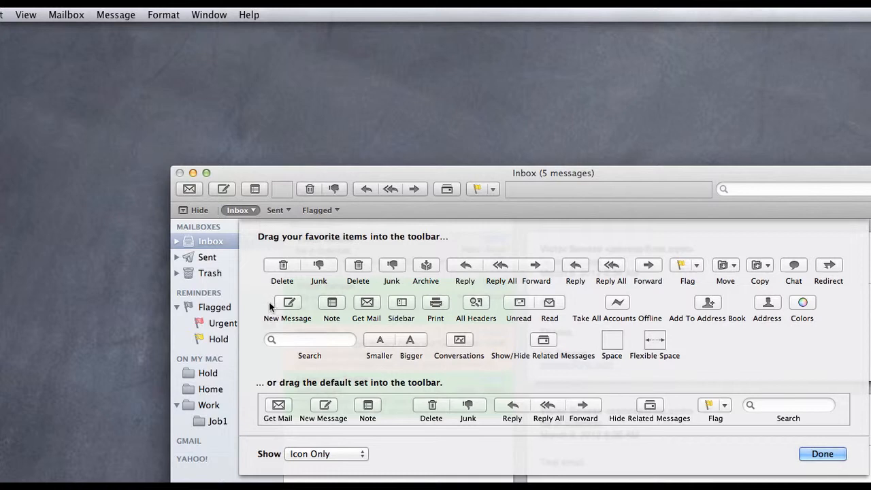
drag(717, 270, 310, 197)
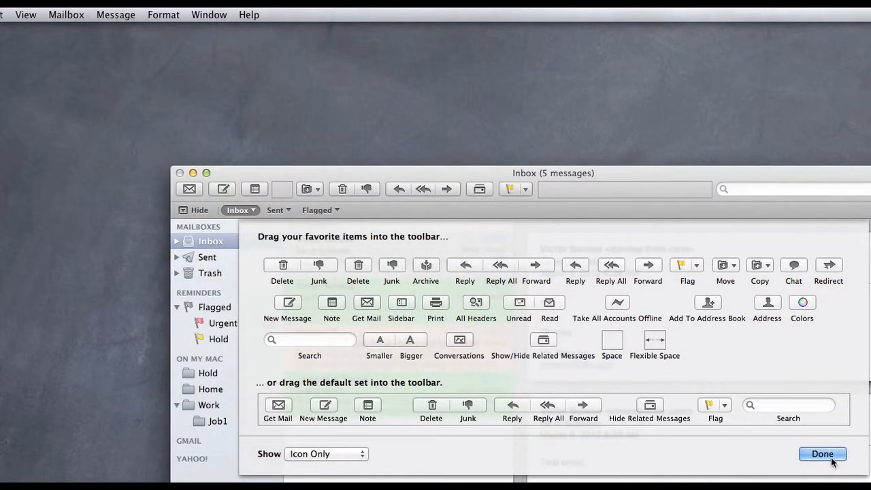
click(823, 454)
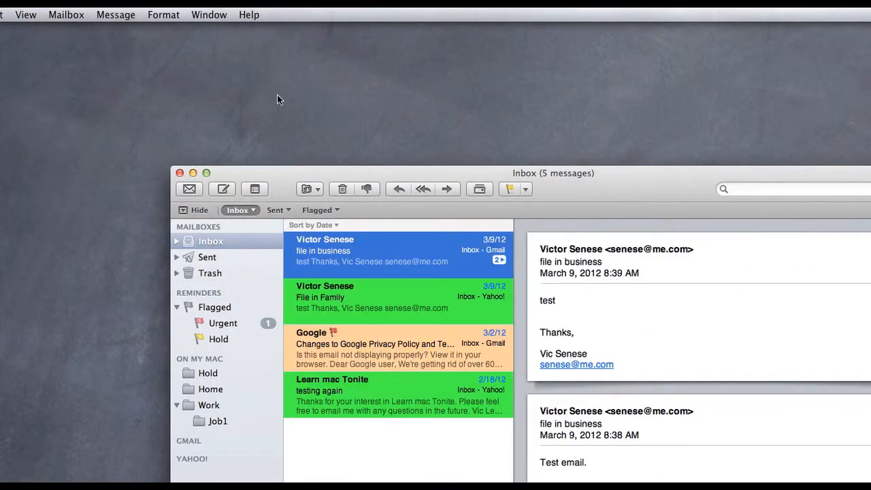
right_click(609, 186)
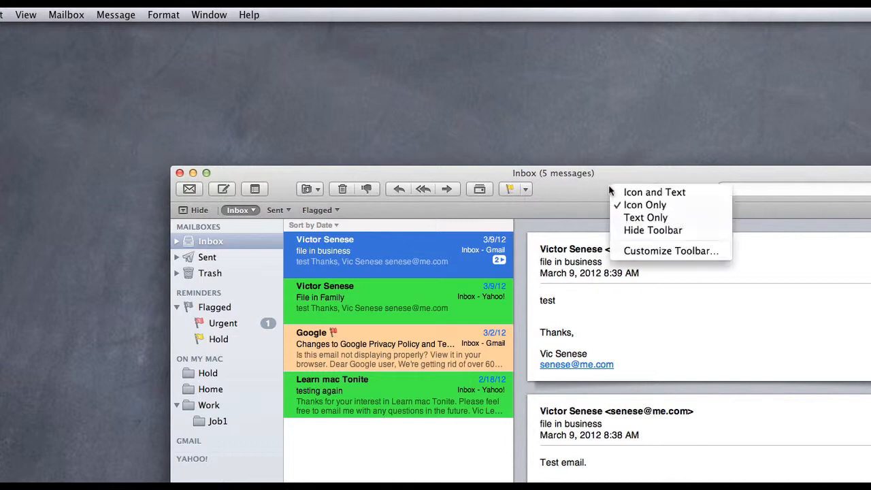
click(653, 193)
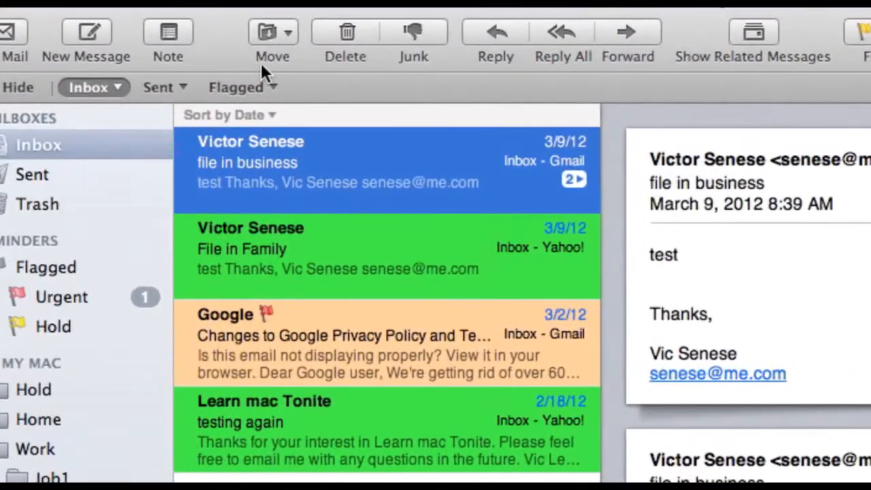
Move the "file in business" conversation to the local Work mailbox and the "File in Family" message to Home.
click(336, 189)
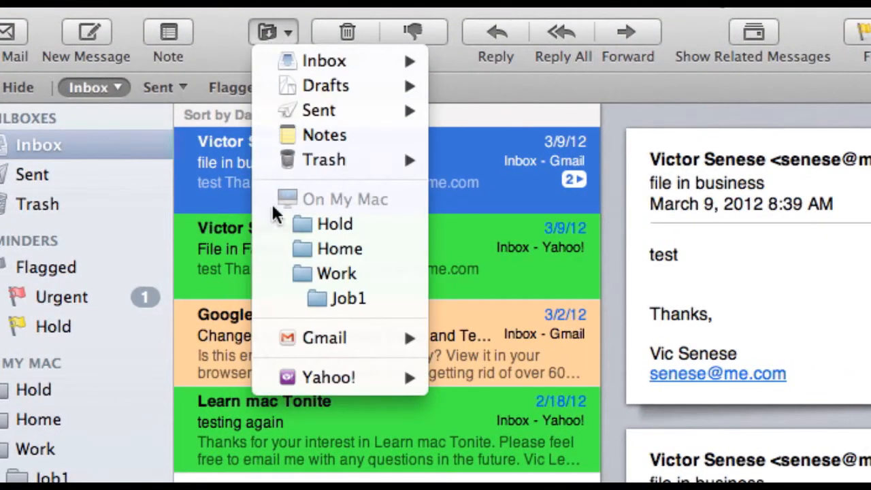
click(297, 265)
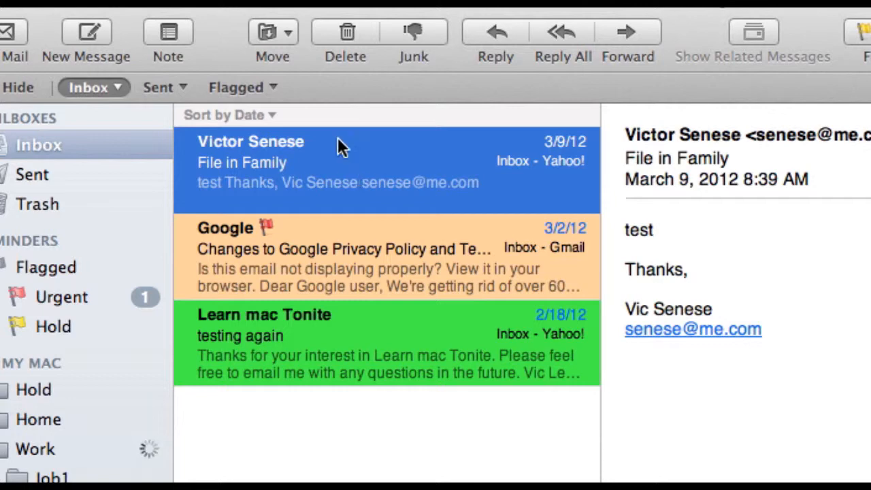
click(272, 32)
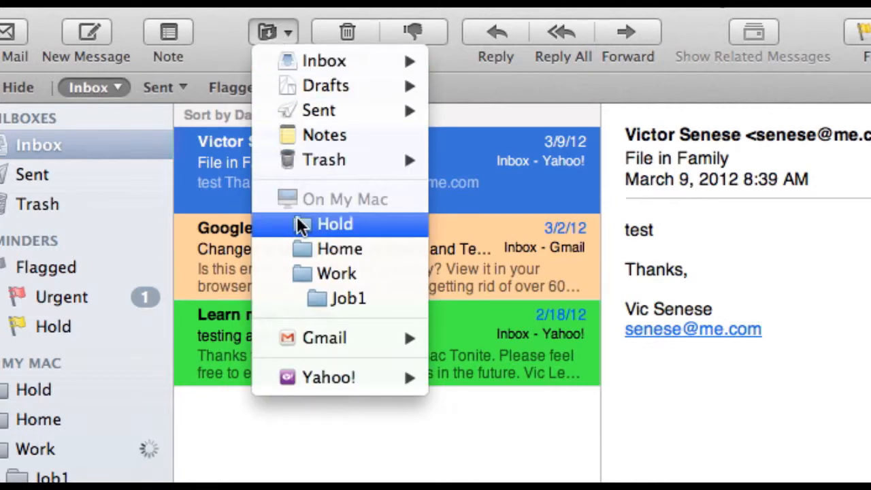
click(297, 248)
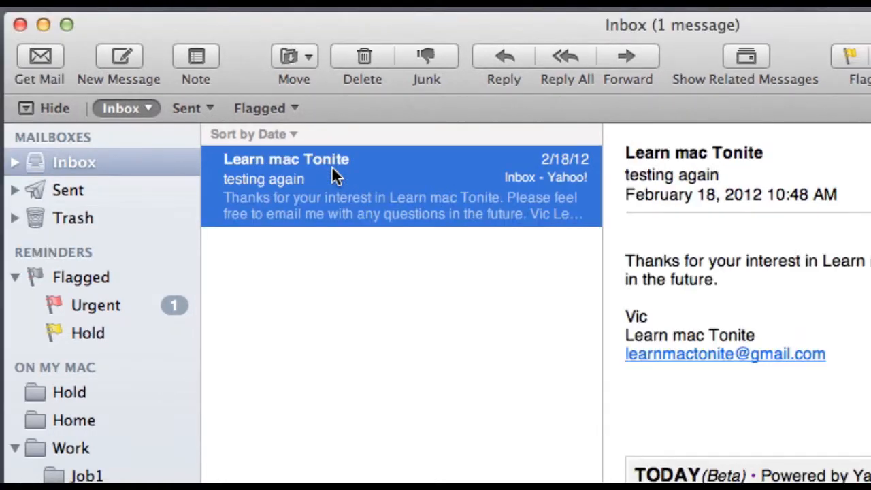
right_click(422, 185)
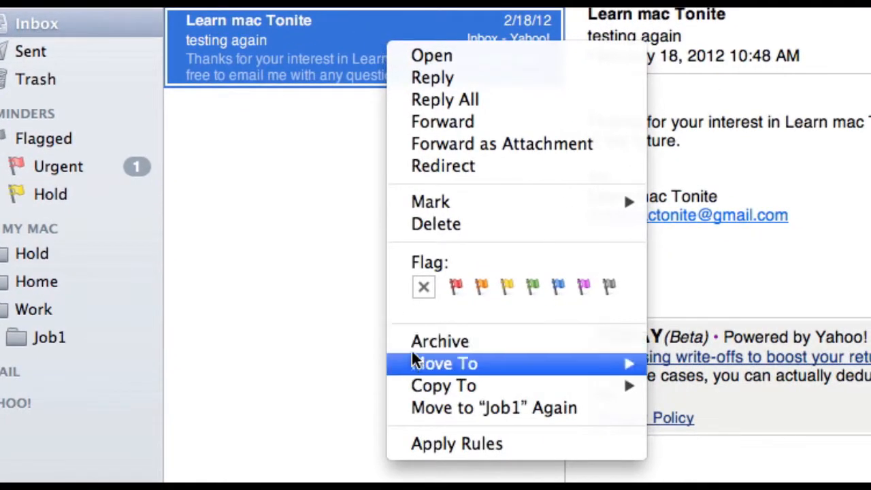
mouse_move(422, 362)
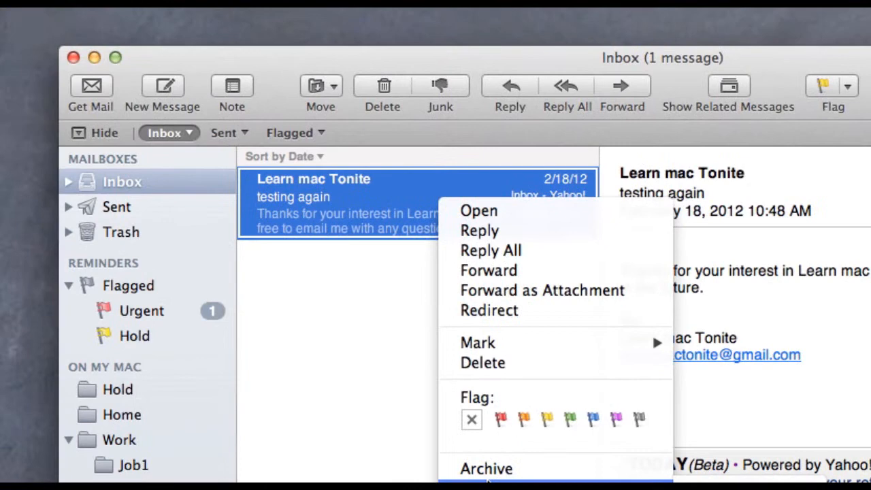
click(359, 202)
Move the "testing again" message from the inbox to the Hold mailbox under On My Mac.
click(316, 85)
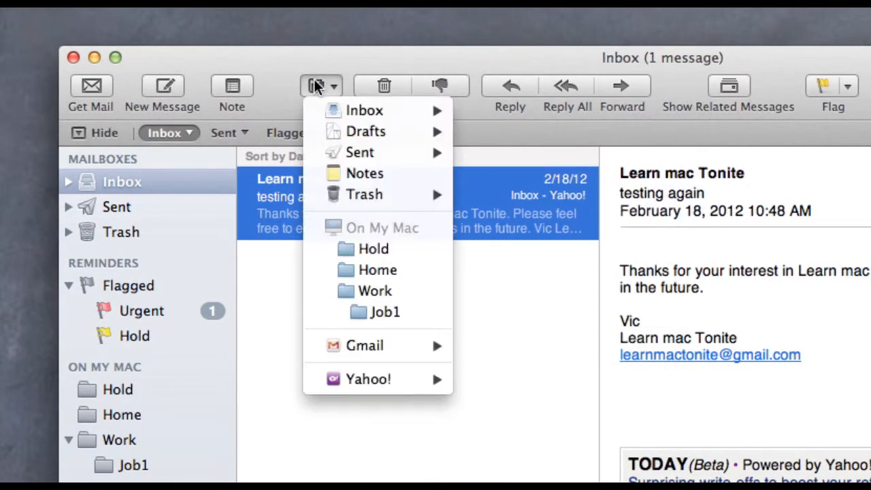
click(349, 249)
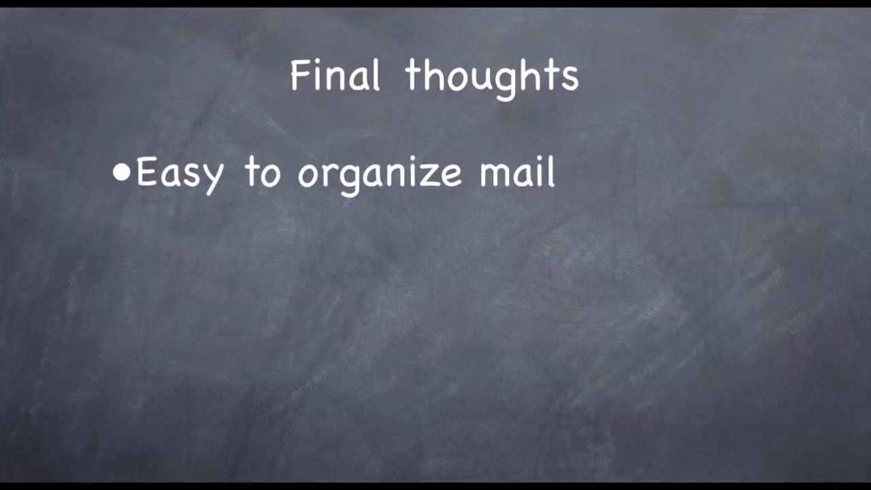
key(Right)
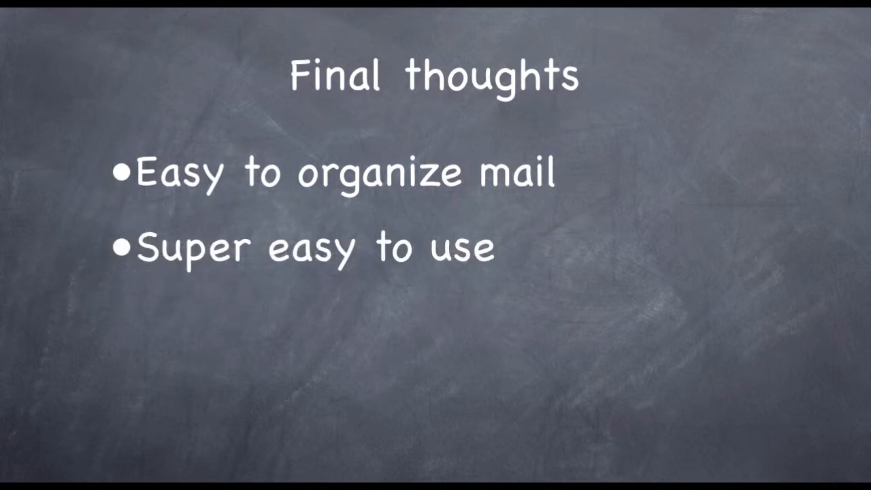
key(Right)
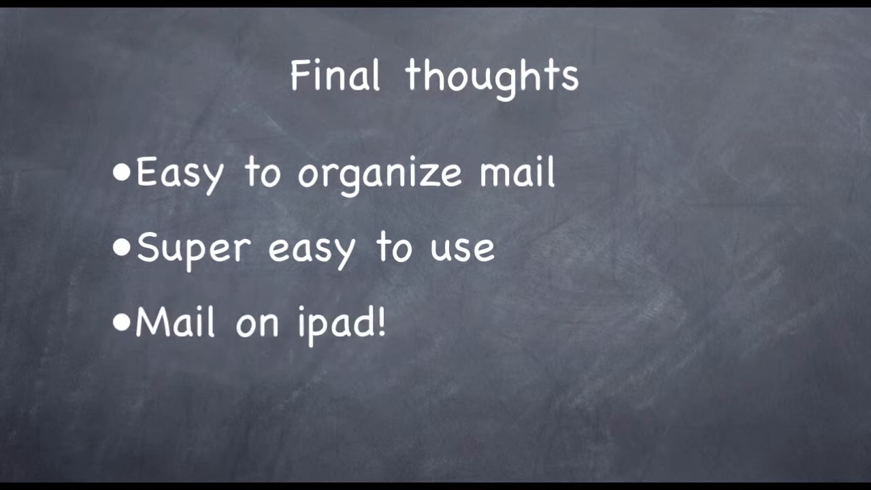